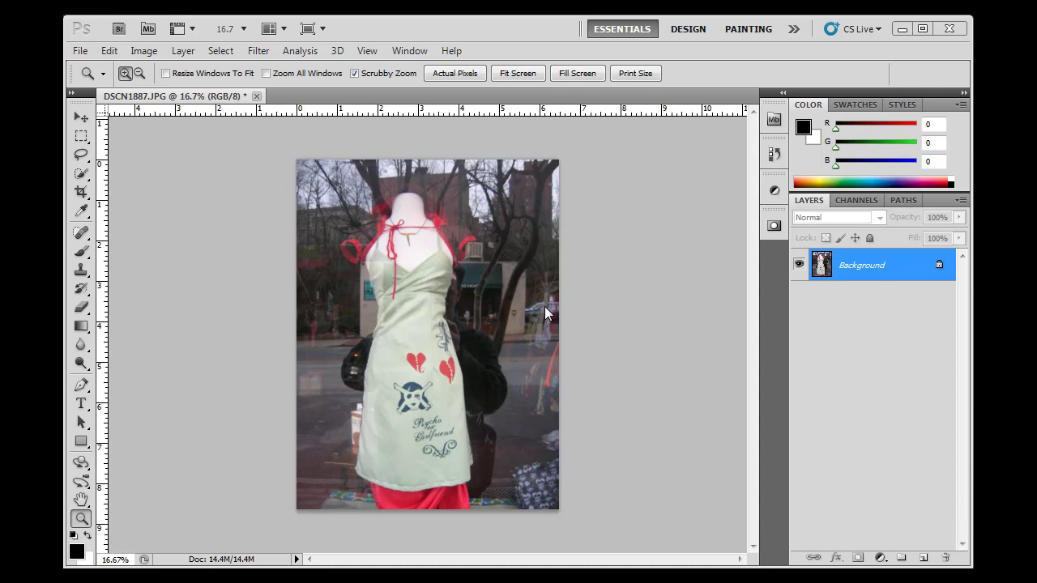
- Raise the photo's contrast with a Brightness/Contrast adjustment applied directly to the Background layer
click(144, 51)
mouse_move(162, 93)
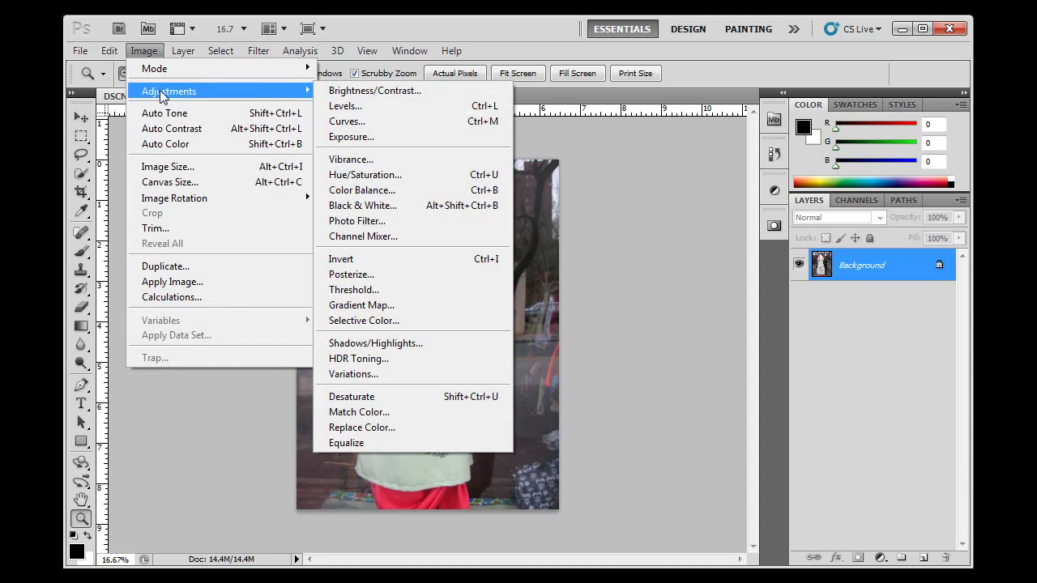
click(351, 92)
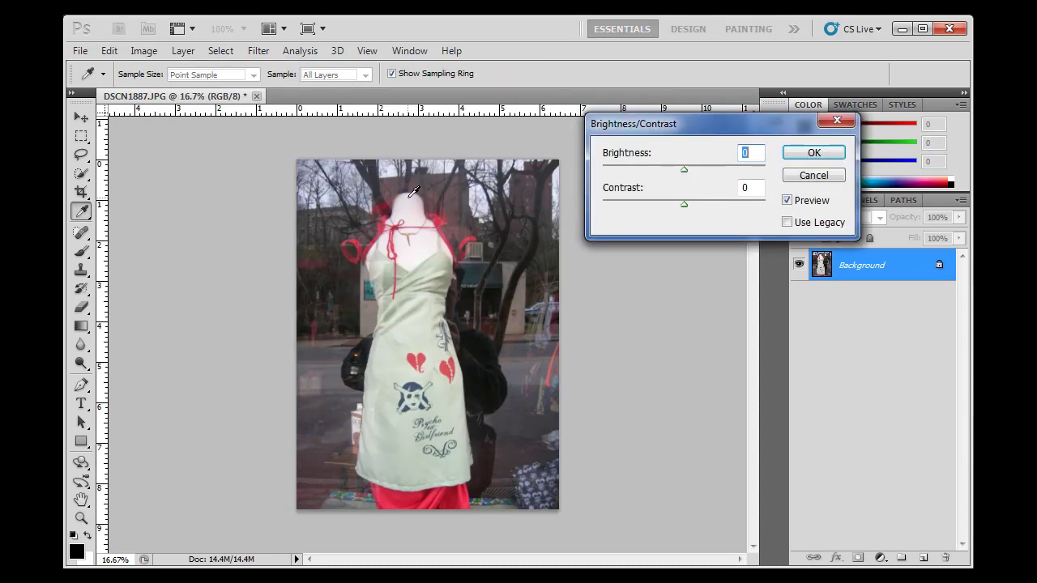
drag(685, 205, 728, 207)
click(813, 153)
key(z)
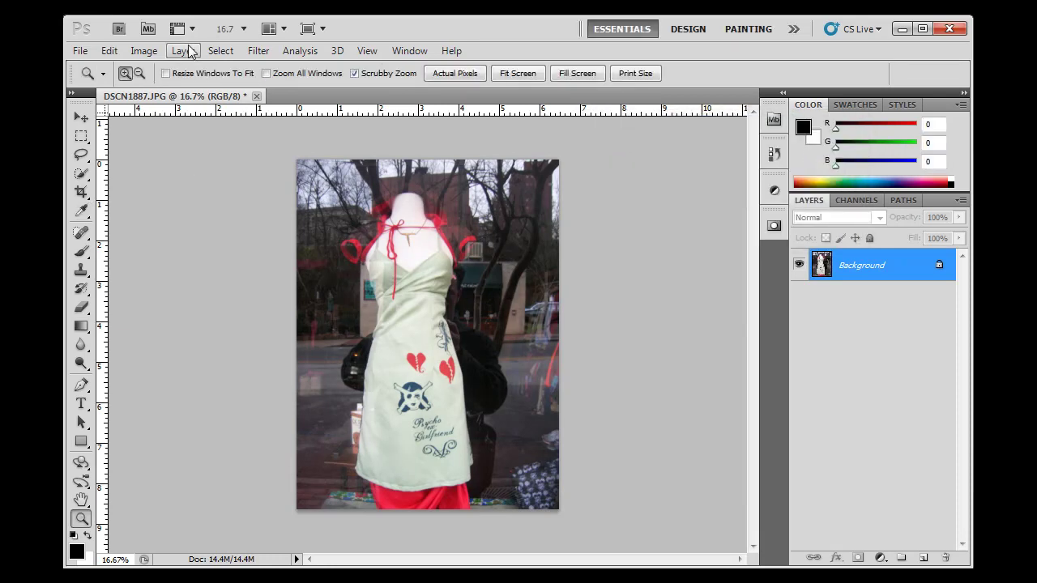
- Apply a Levels adjustment directly to the Background layer with black input 9 and a slightly lowered white input
click(148, 52)
mouse_move(161, 94)
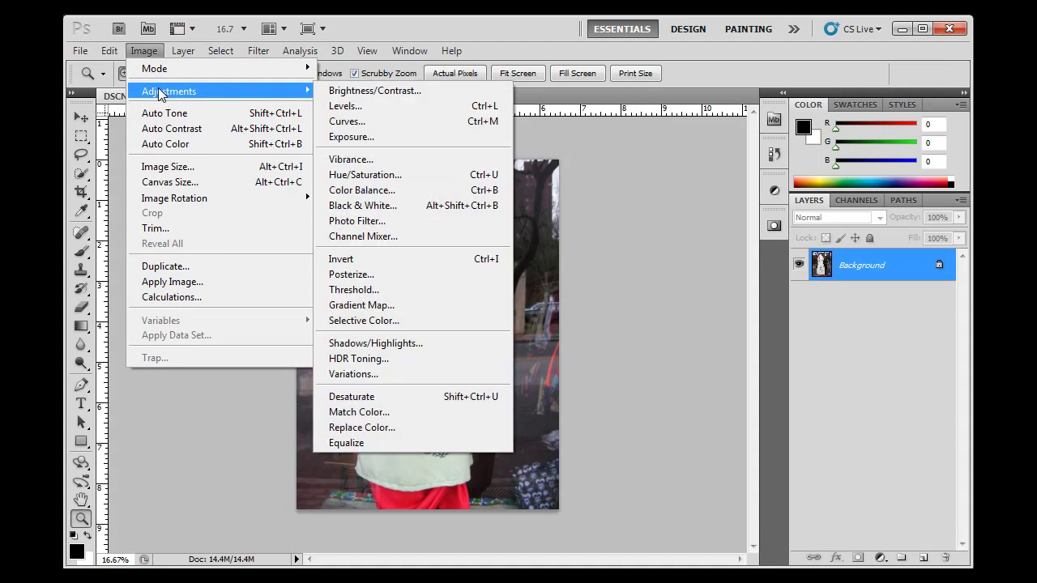
click(340, 106)
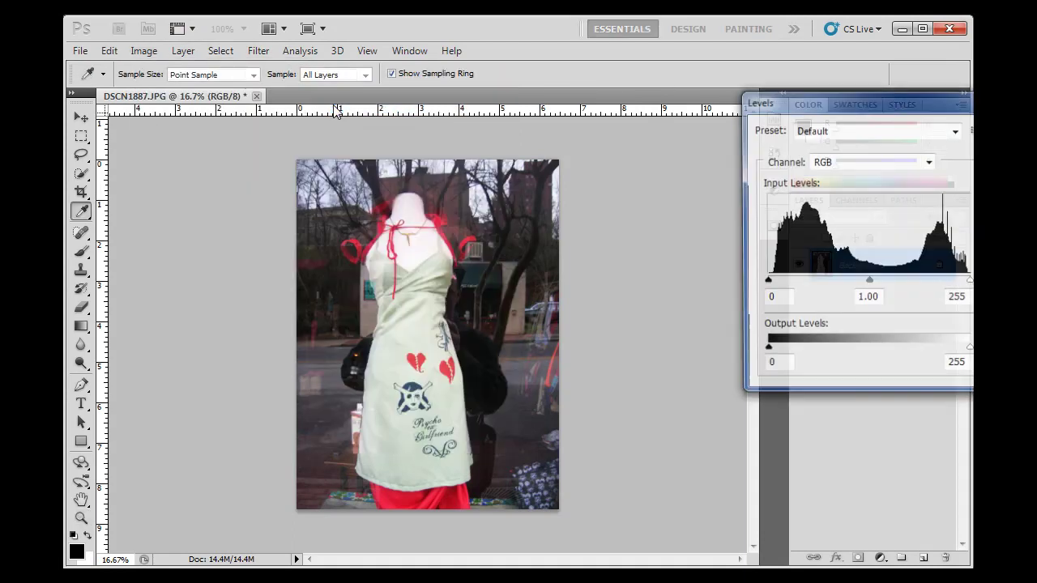
drag(765, 282, 772, 283)
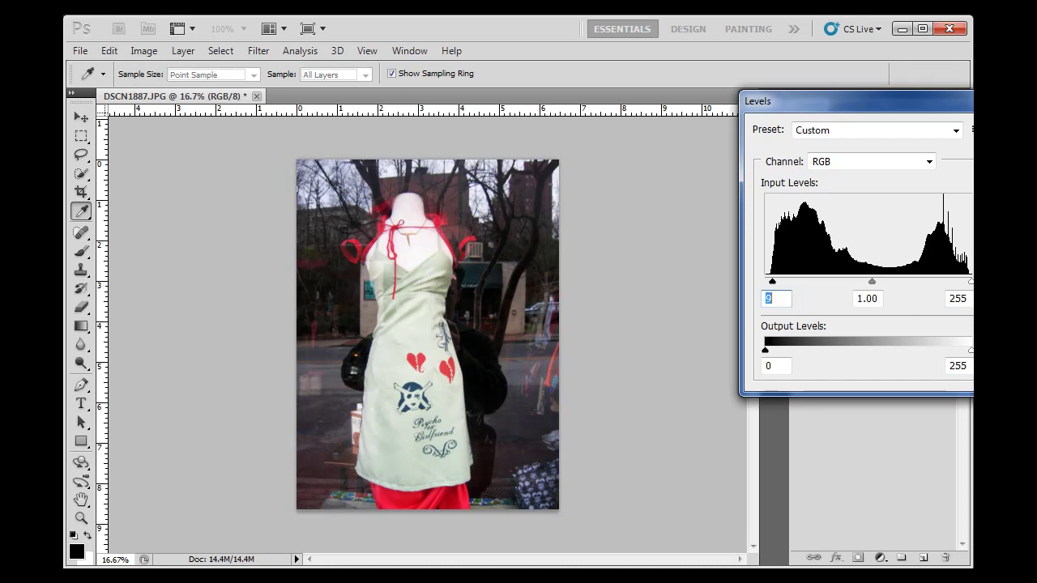
drag(971, 282, 968, 282)
key(Return)
key(z)
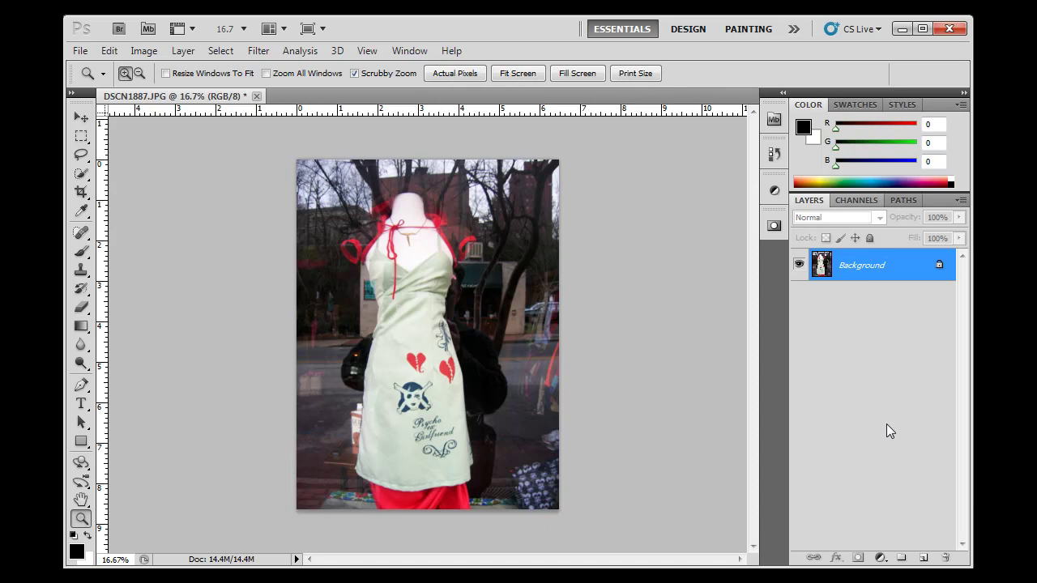
- Raise the Background layer's master saturation beyond +28 with a direct Hue/Saturation adjustment
click(143, 51)
mouse_move(180, 97)
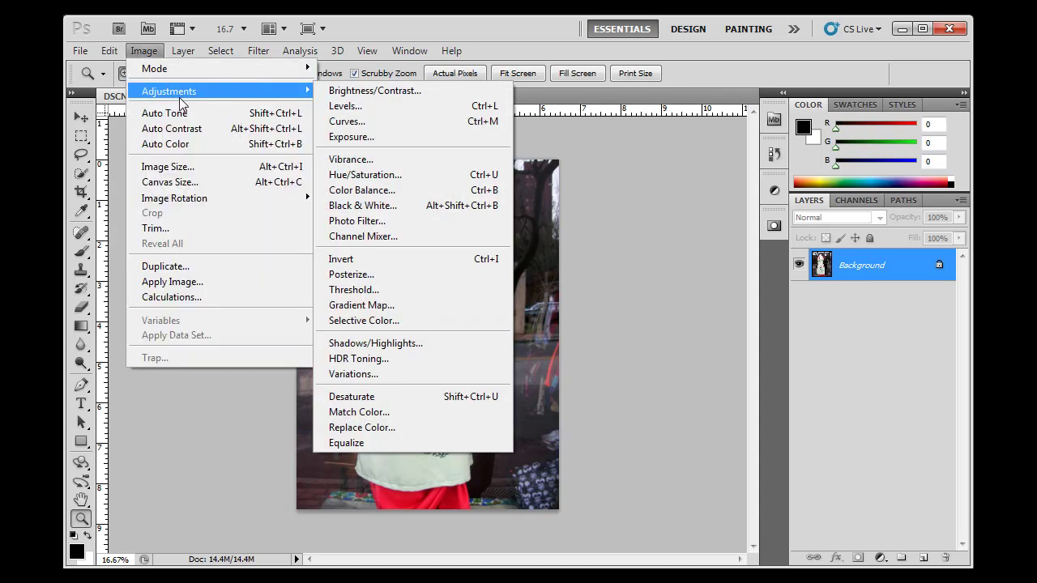
click(387, 175)
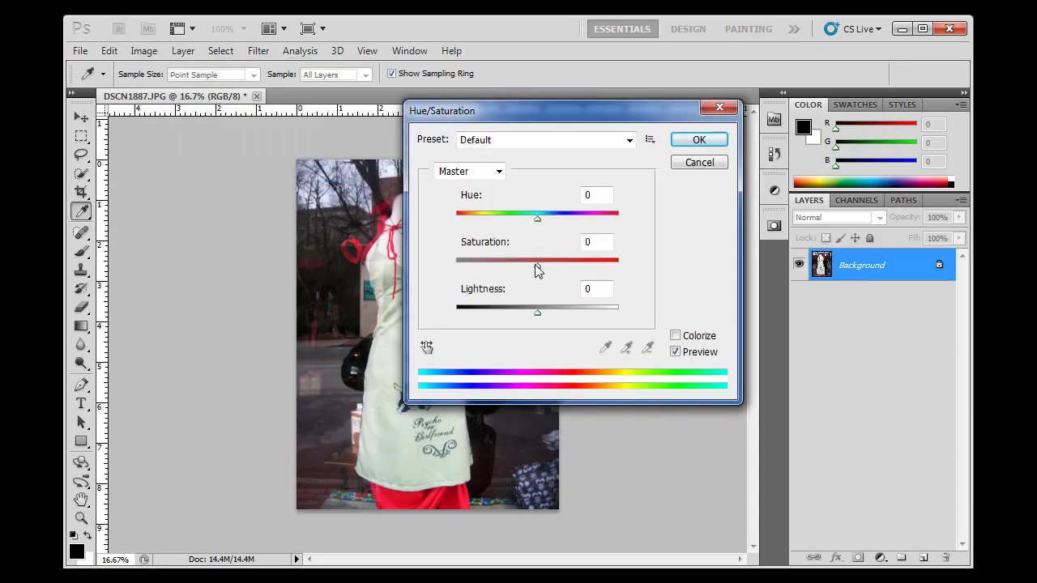
drag(537, 265, 560, 266)
drag(587, 104, 790, 150)
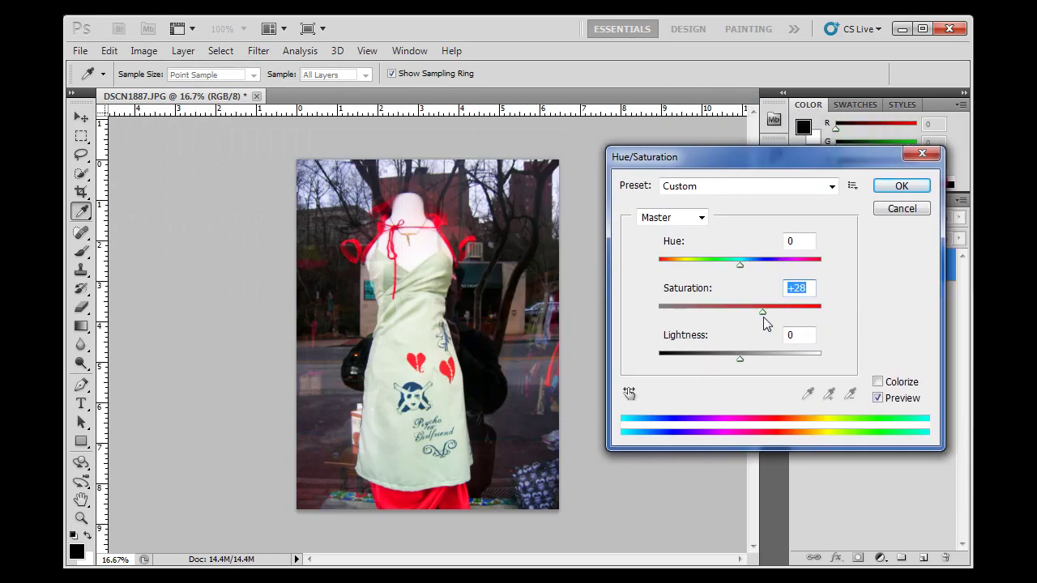
drag(763, 313, 772, 313)
click(900, 187)
key(z)
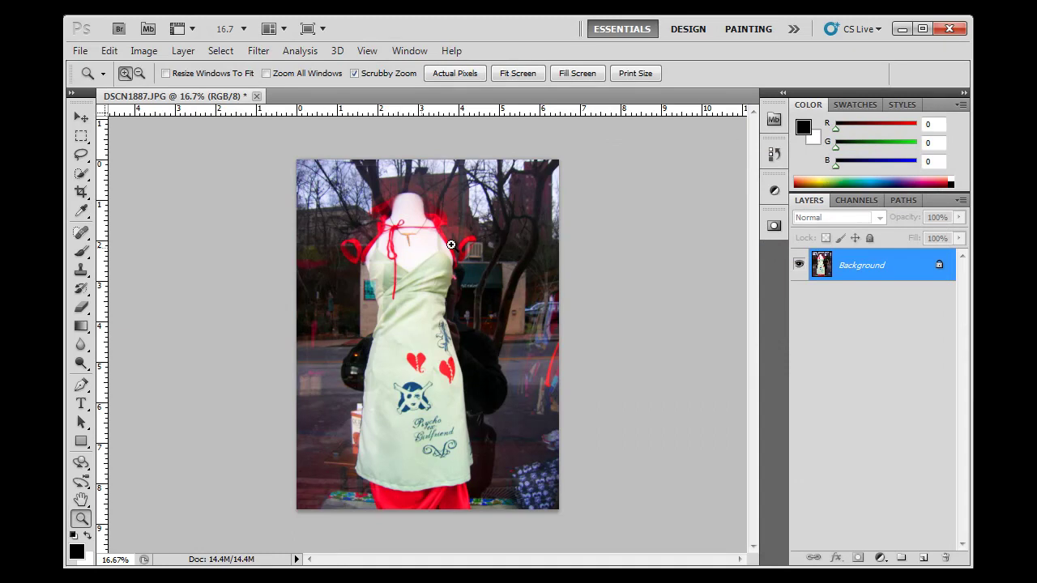
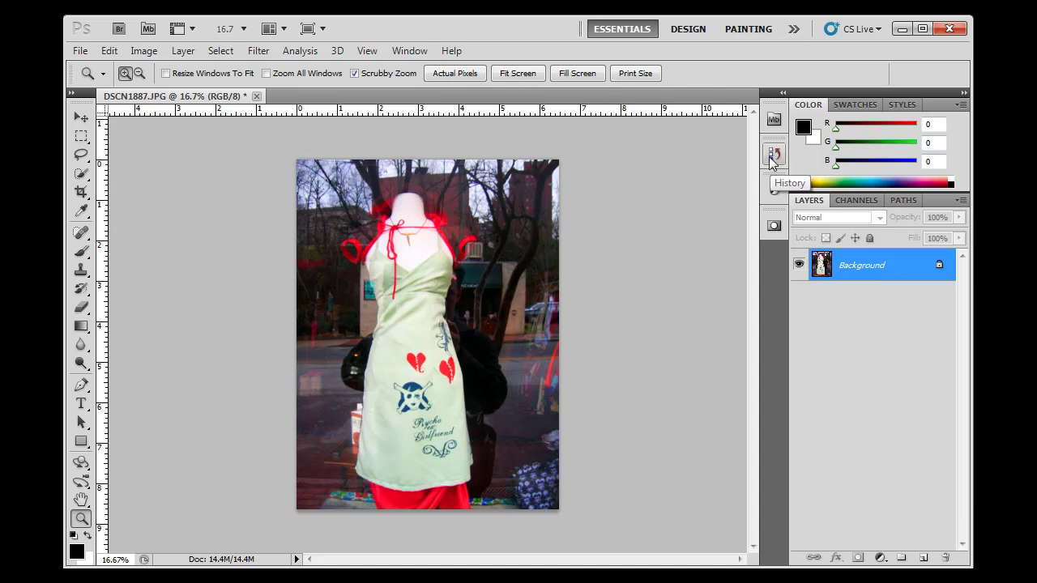
- Revert the photo to its original DSCN1887.JPG history snapshot
click(772, 156)
click(772, 155)
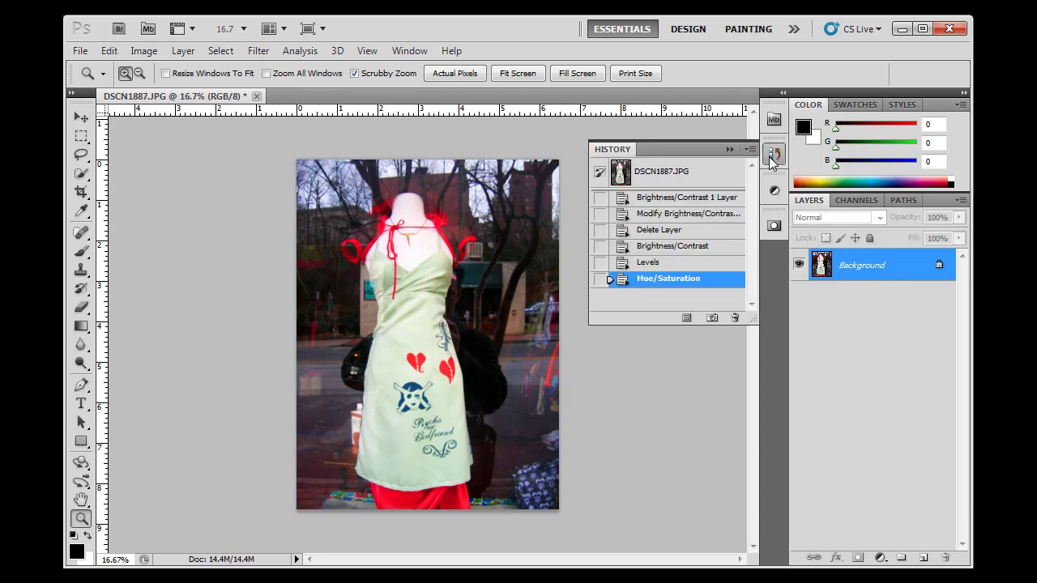
click(658, 176)
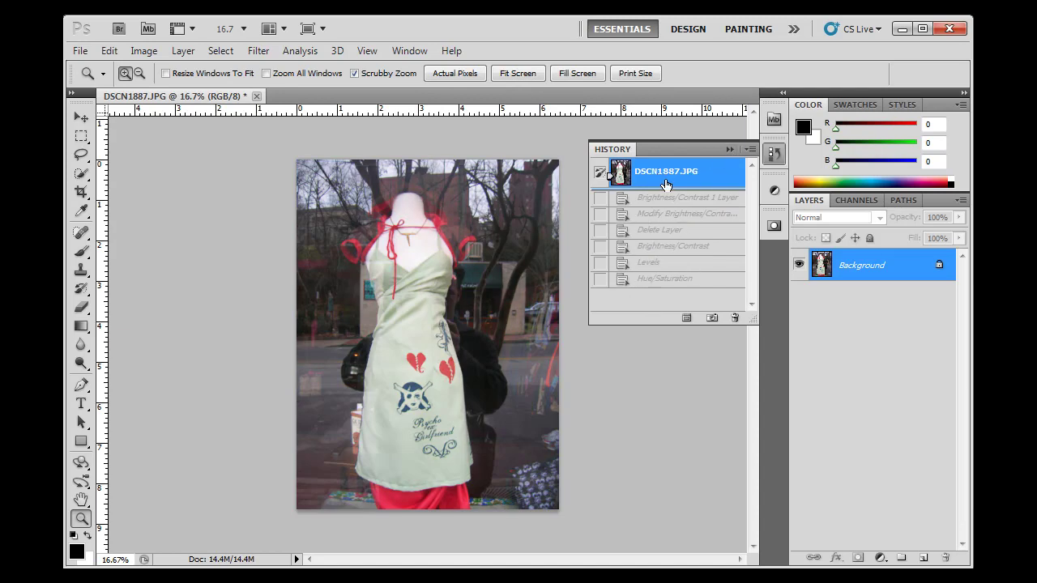
click(730, 150)
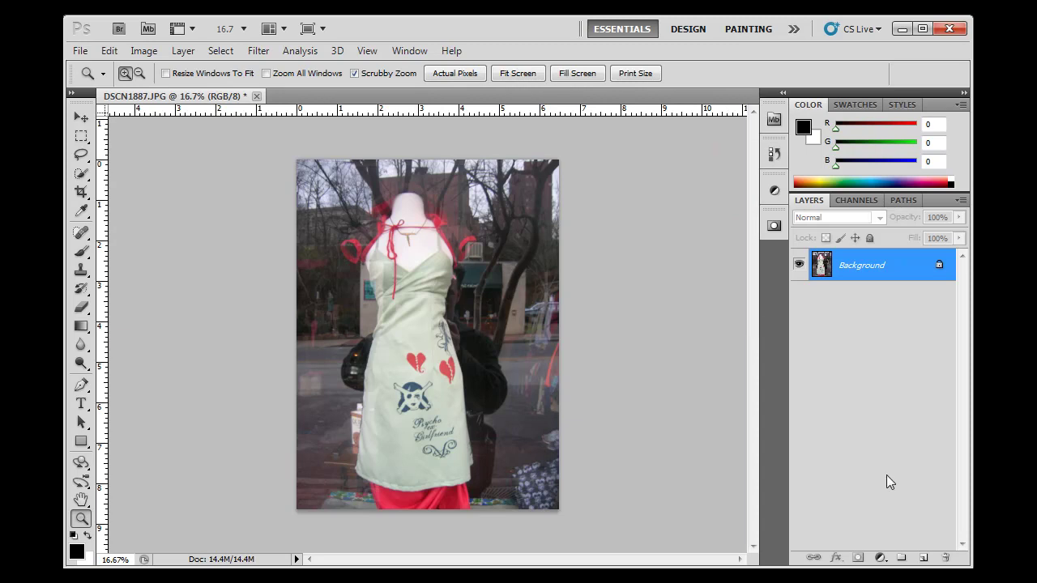
- Add a Brightness/Contrast adjustment layer above the Background and set its contrast to 63
click(880, 557)
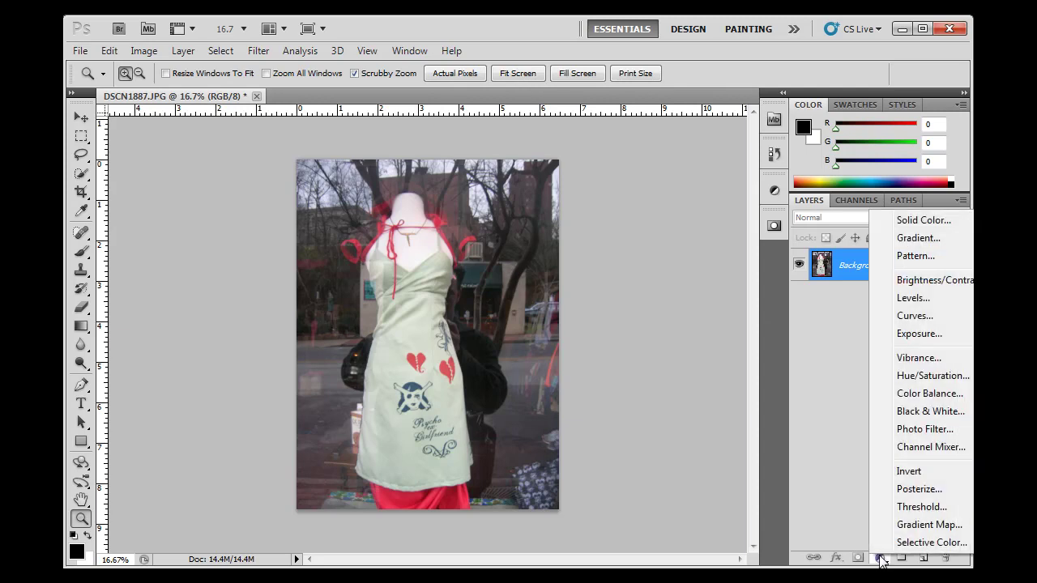
click(881, 559)
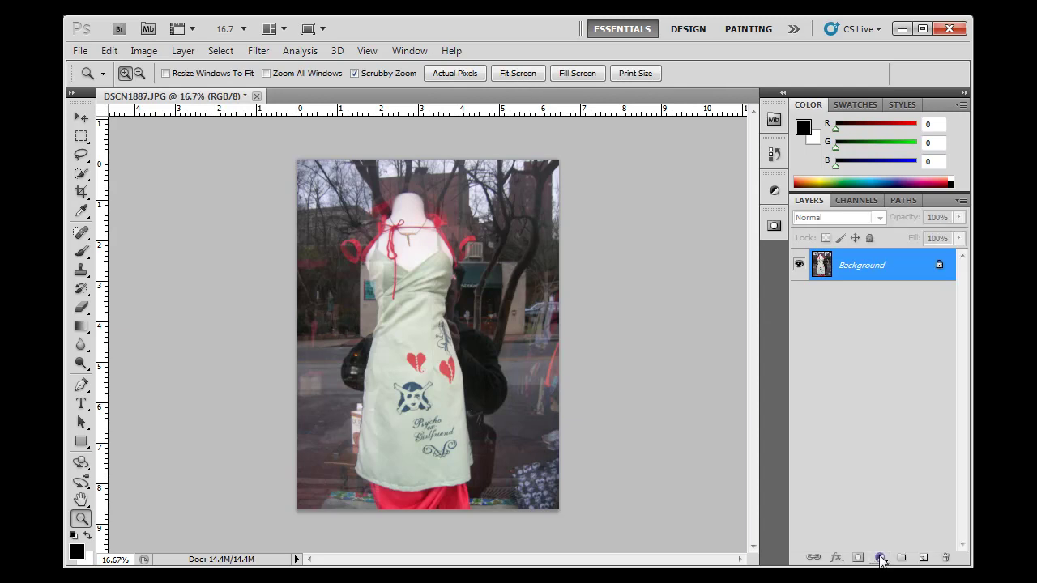
click(185, 52)
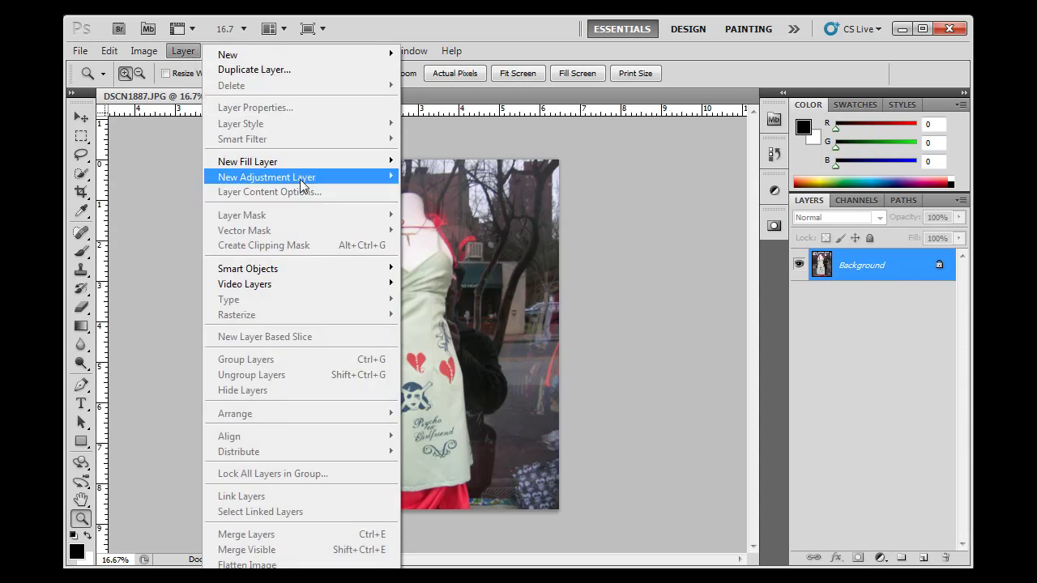
mouse_move(301, 185)
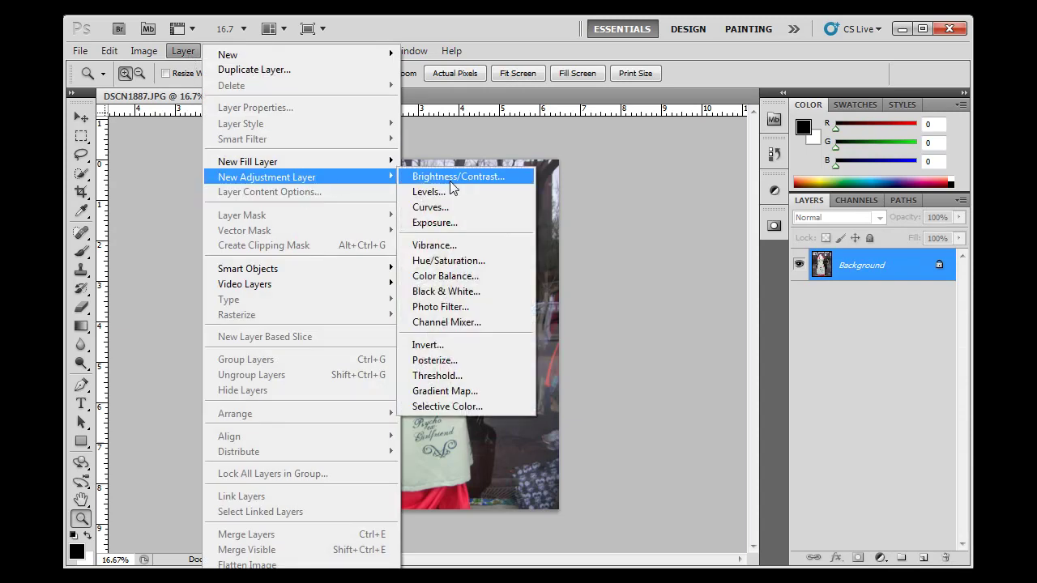
click(469, 179)
click(702, 201)
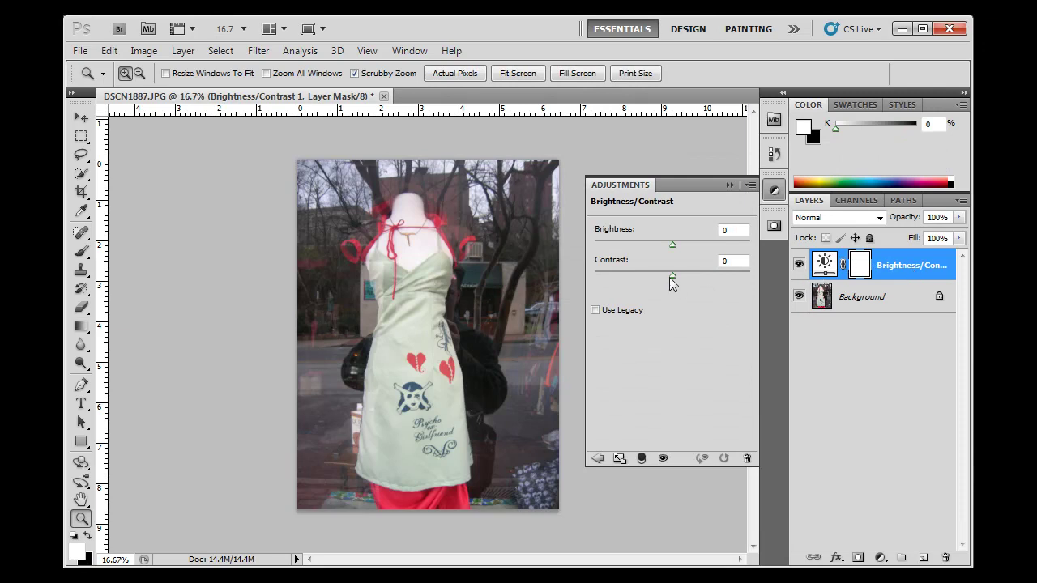
drag(674, 278, 721, 281)
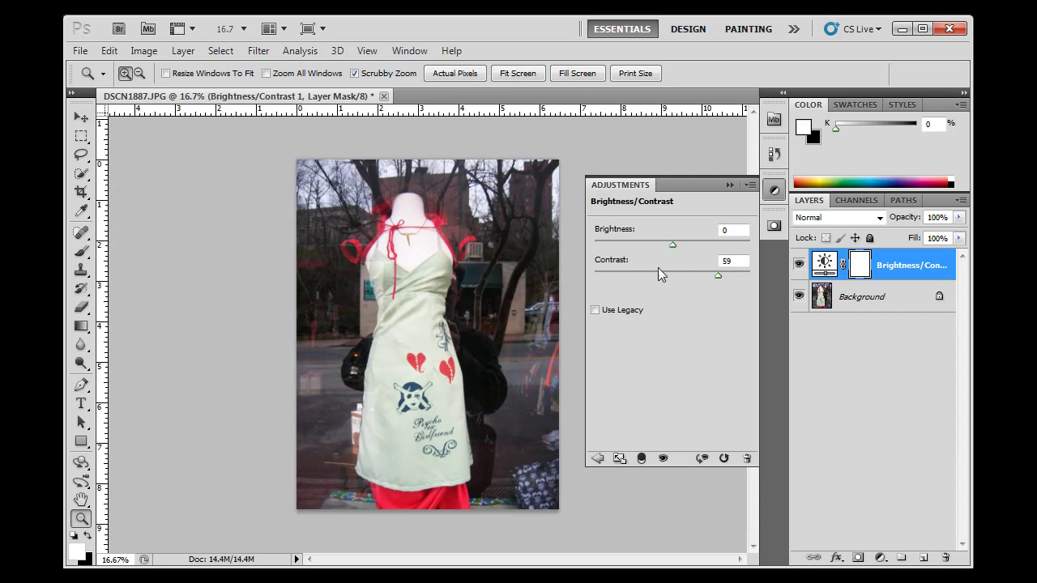
drag(718, 277, 722, 276)
click(730, 185)
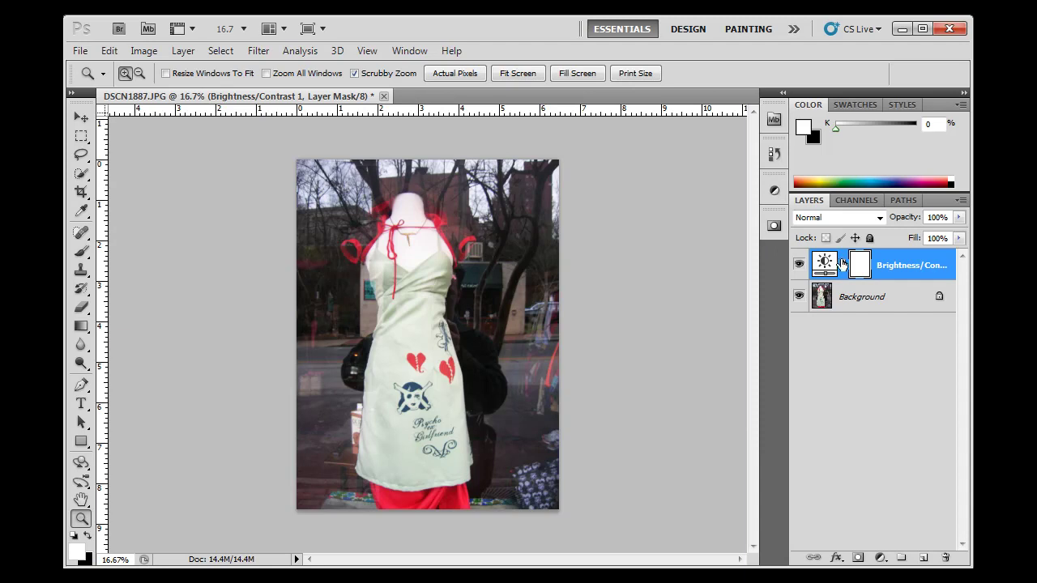
- Reopen the Brightness/Contrast adjustment layer's settings to readjust its contrast, and delete that layer
click(830, 265)
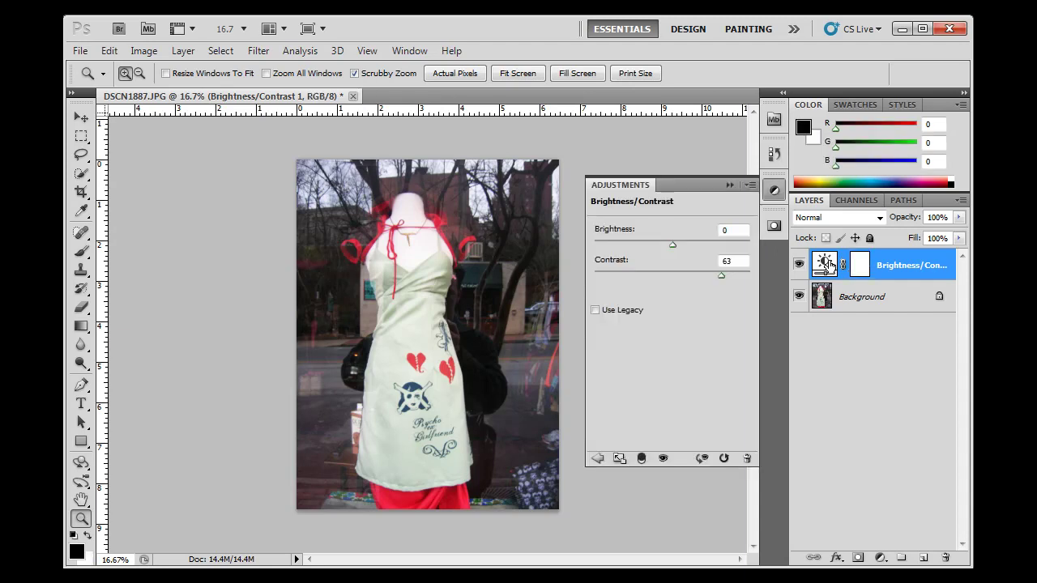
click(730, 184)
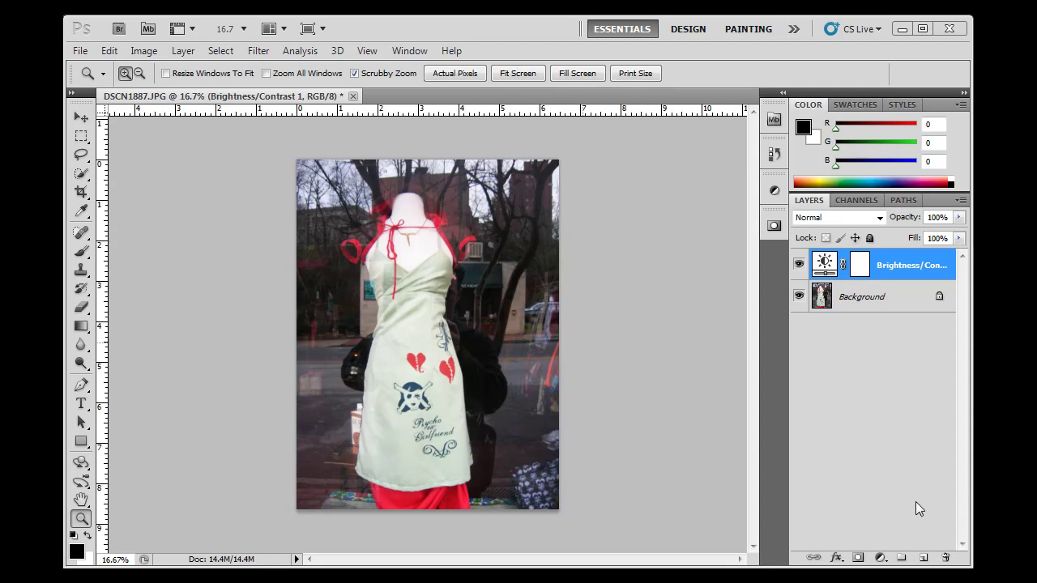
double_click(823, 266)
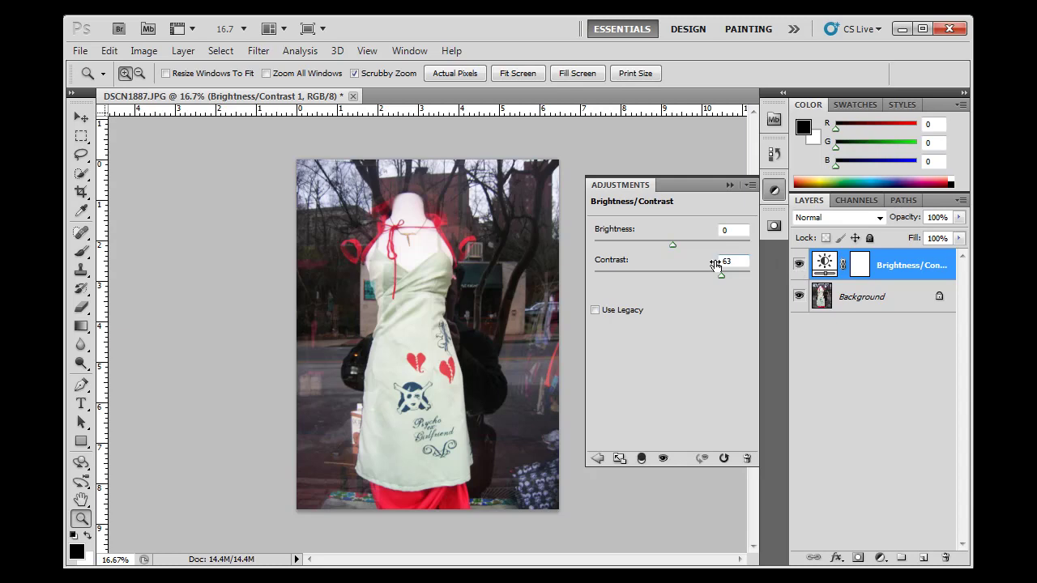
drag(724, 282, 724, 283)
click(726, 185)
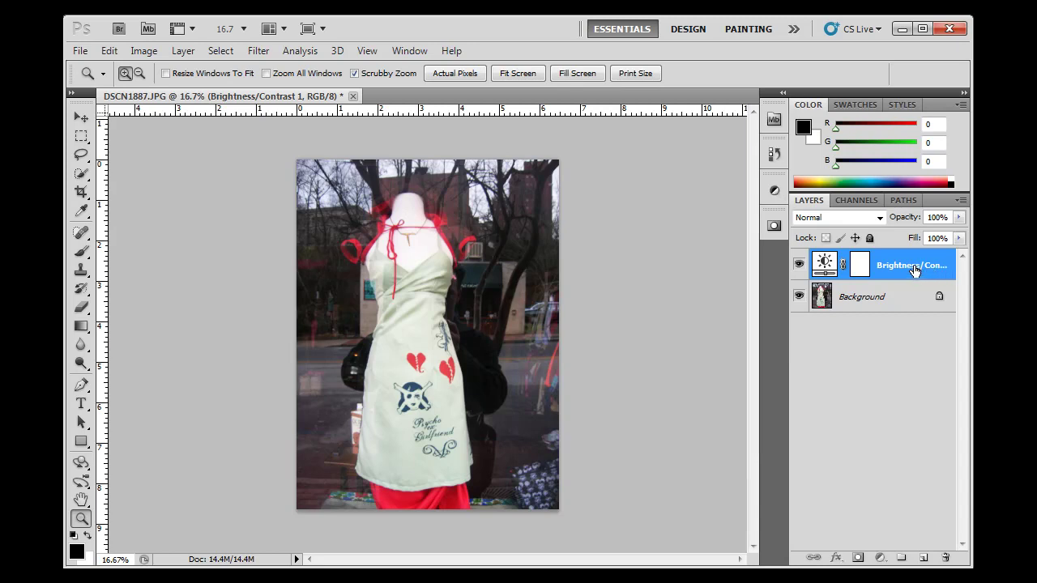
drag(901, 268, 945, 557)
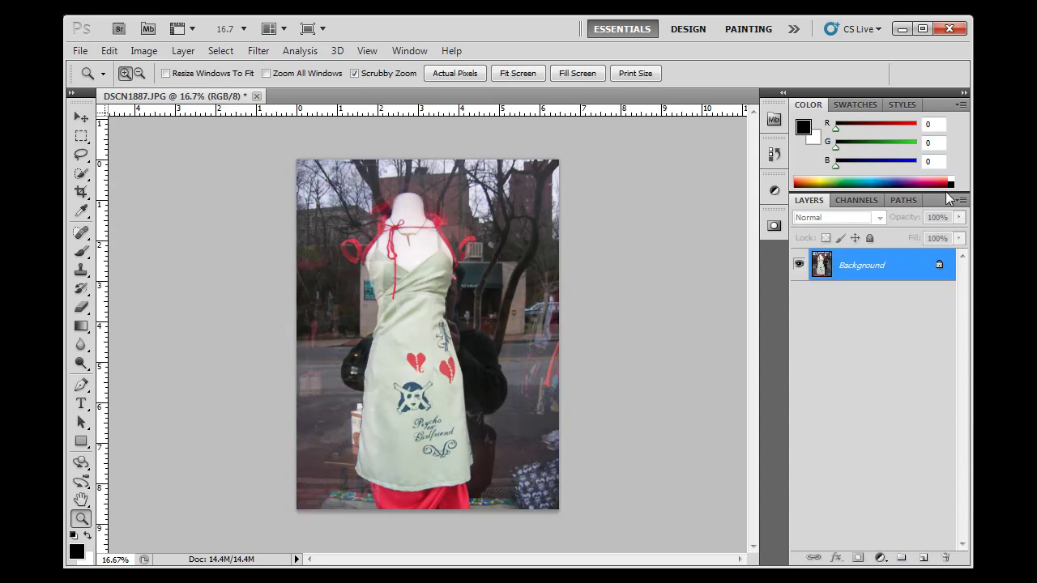
- Apply a direct Brightness/Contrast adjustment to the Background layer with contrast 46
click(143, 50)
mouse_move(170, 91)
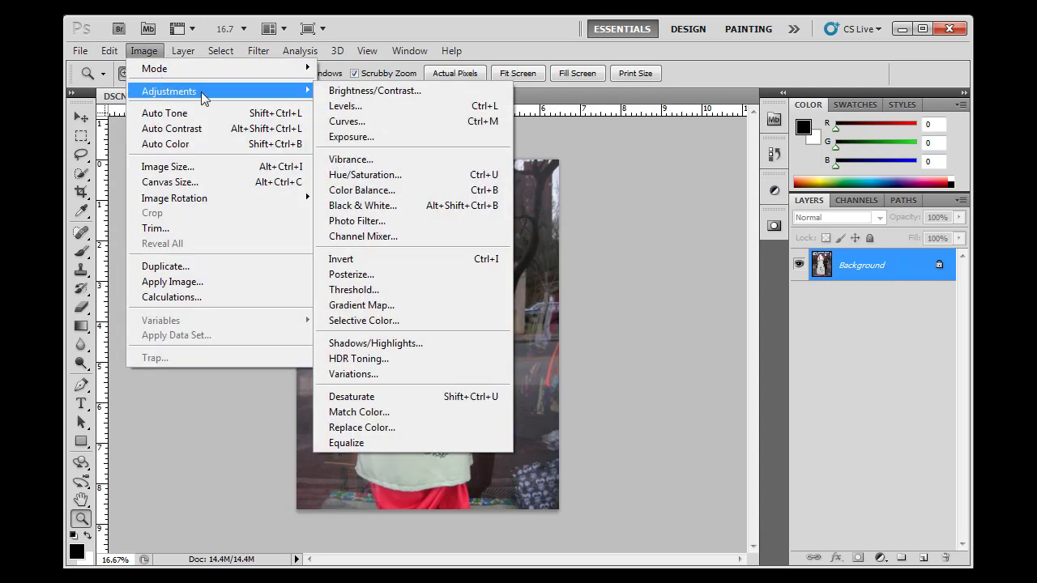
click(356, 96)
drag(684, 205, 716, 208)
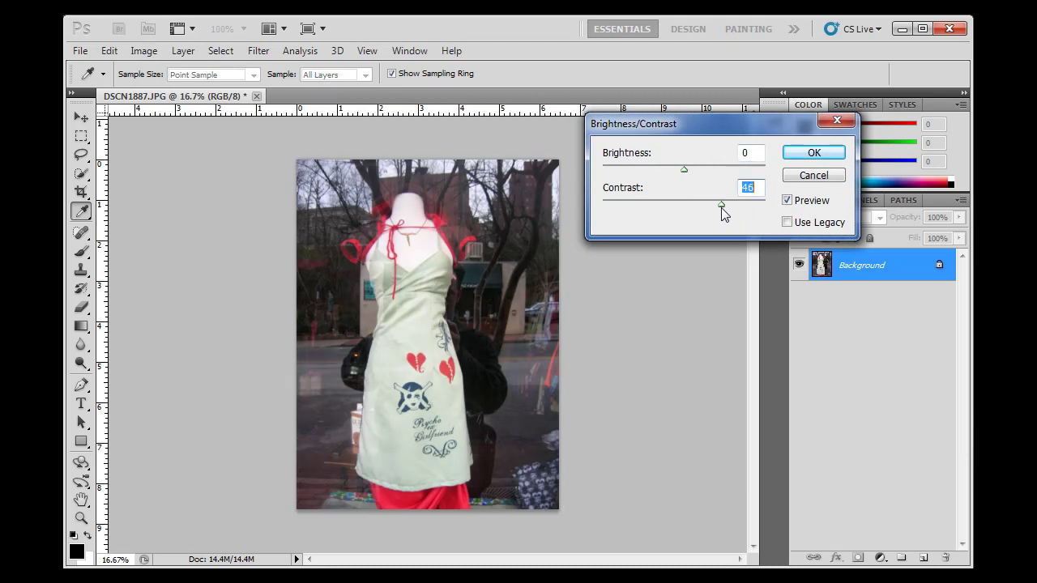
click(812, 153)
key(z)
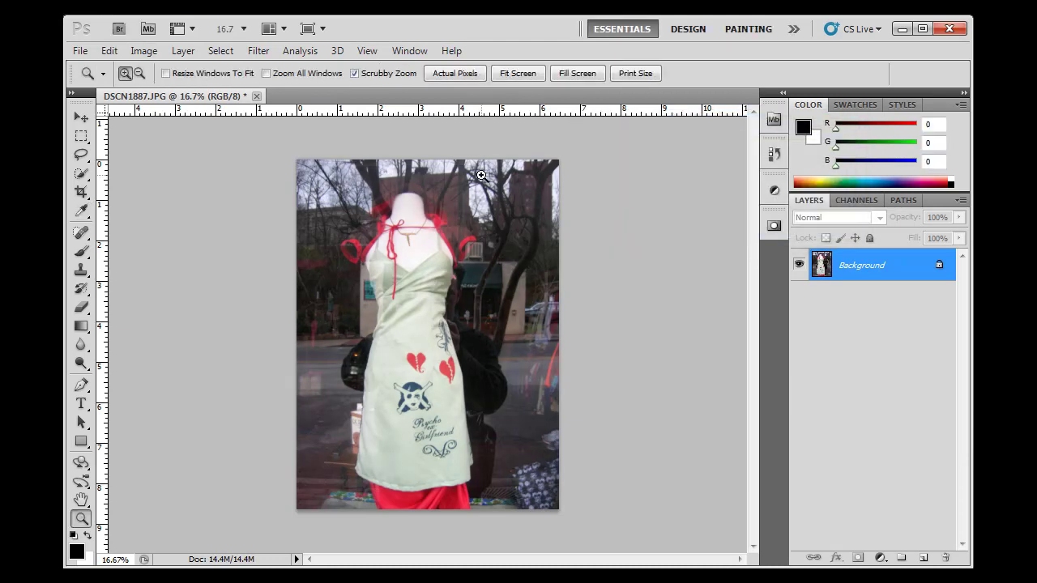
- Apply a direct Levels adjustment to the Background layer with the black input at 6 and the white input at 252
click(144, 51)
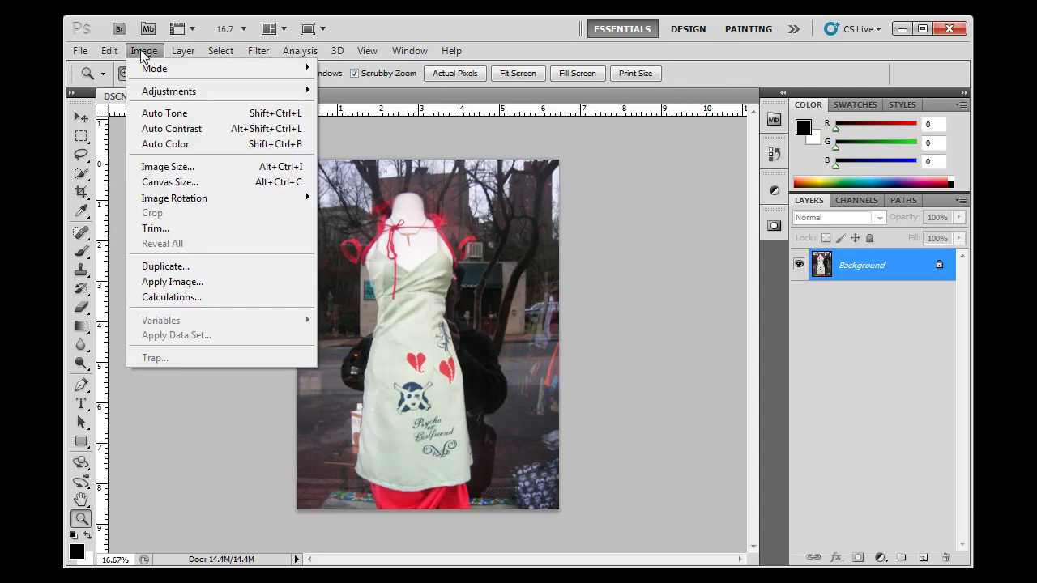
mouse_move(169, 92)
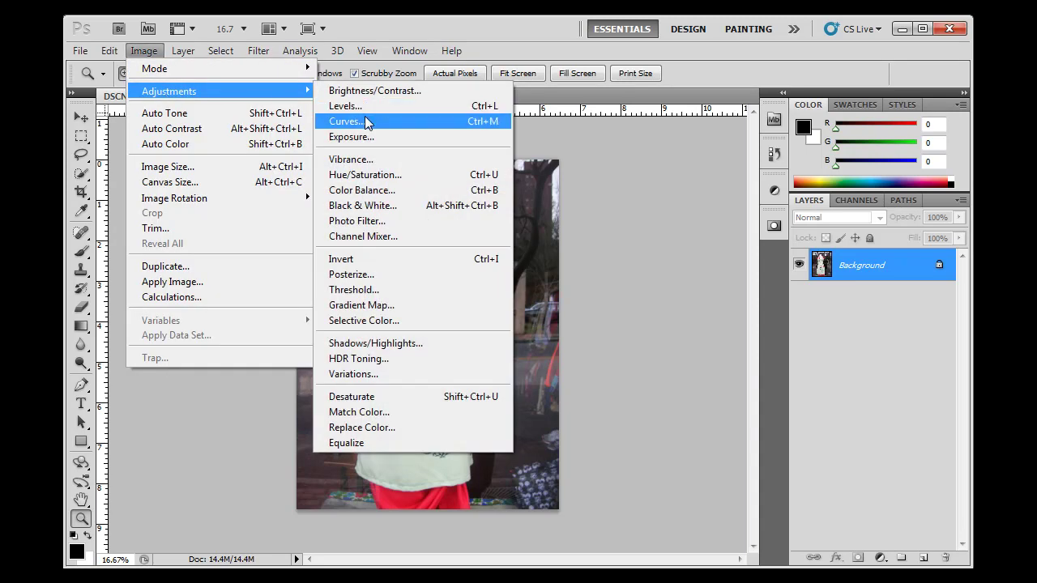
click(362, 116)
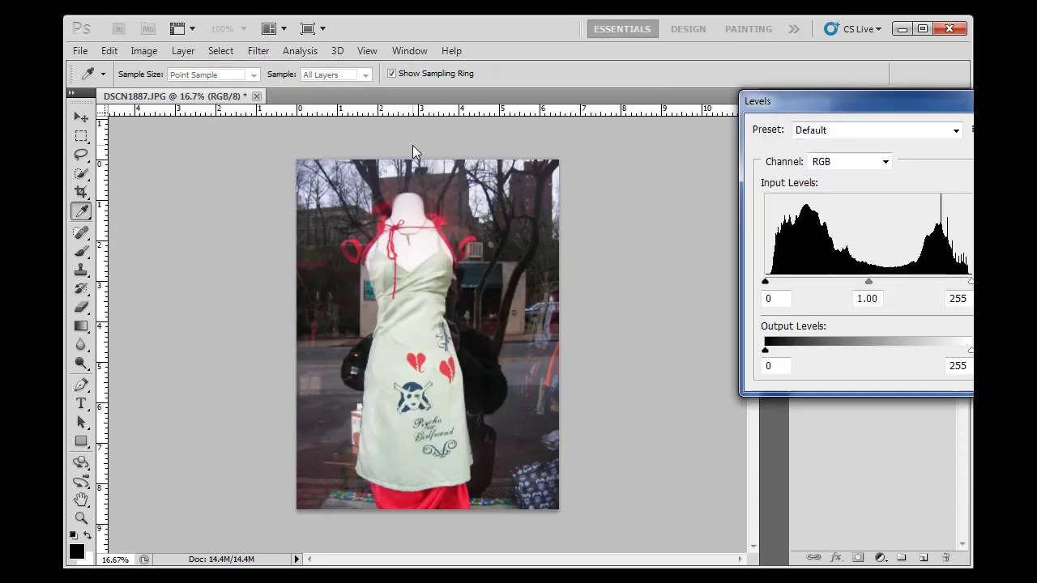
drag(764, 284, 770, 283)
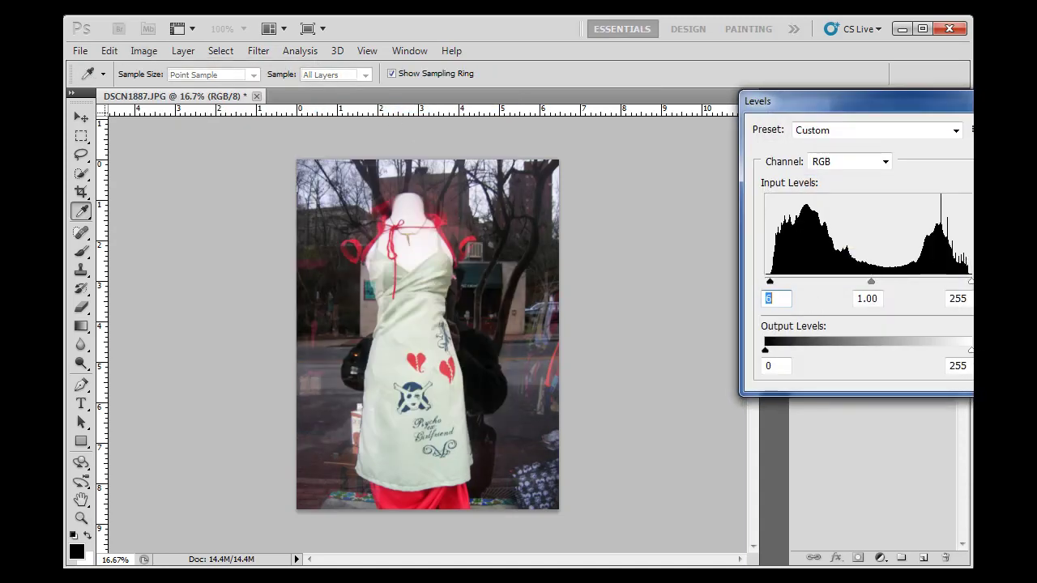
drag(971, 283, 969, 283)
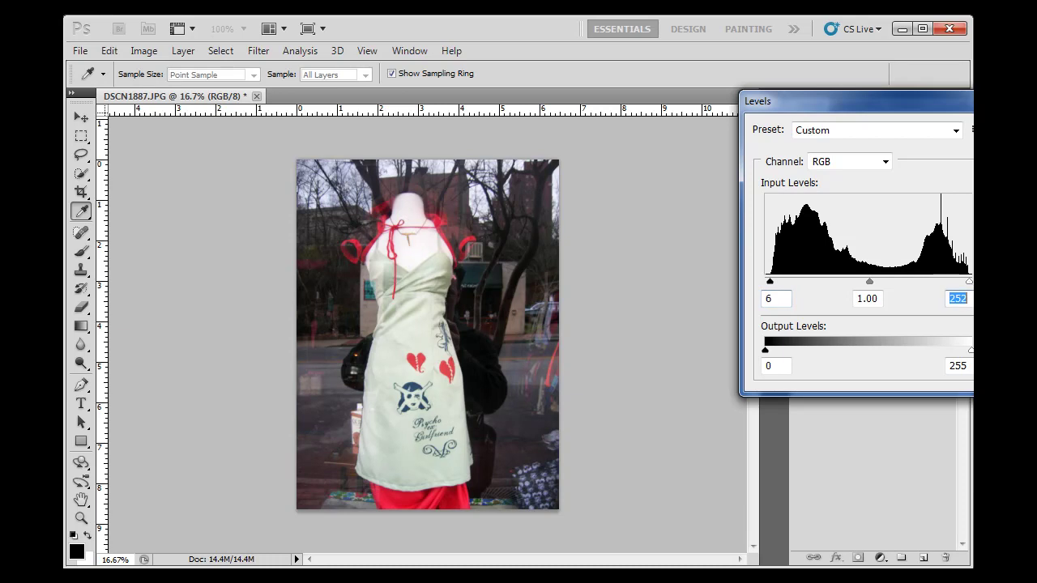
key(Return)
key(z)
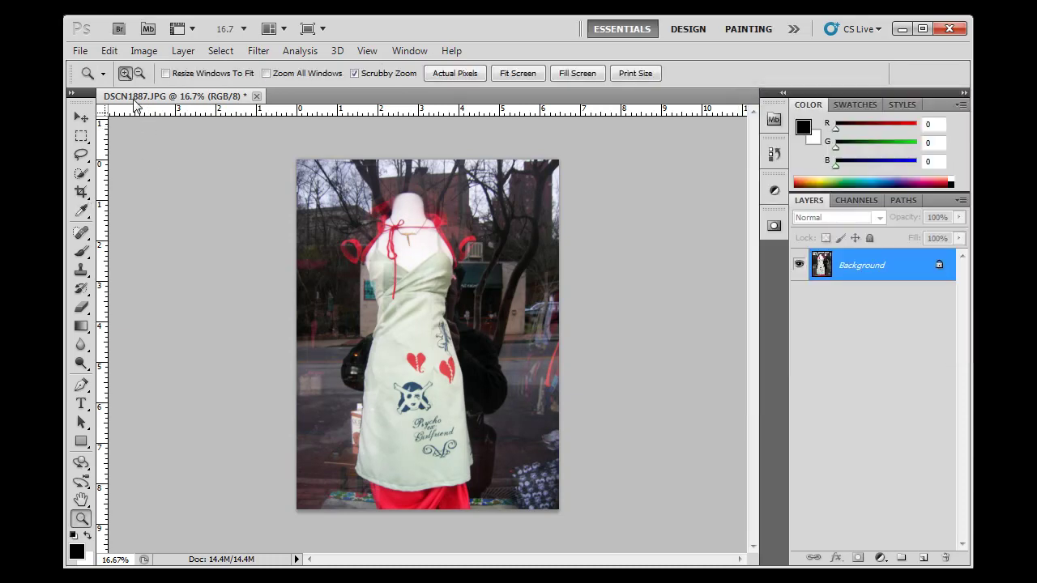
- Apply a direct Hue/Saturation adjustment to the Background layer with saturation +24
click(142, 54)
mouse_move(164, 92)
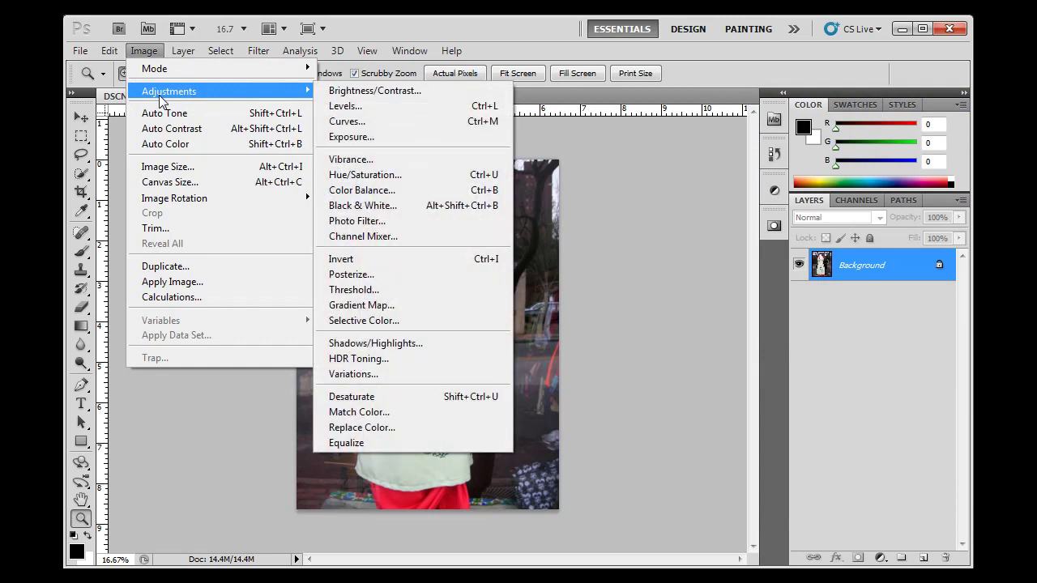
click(411, 176)
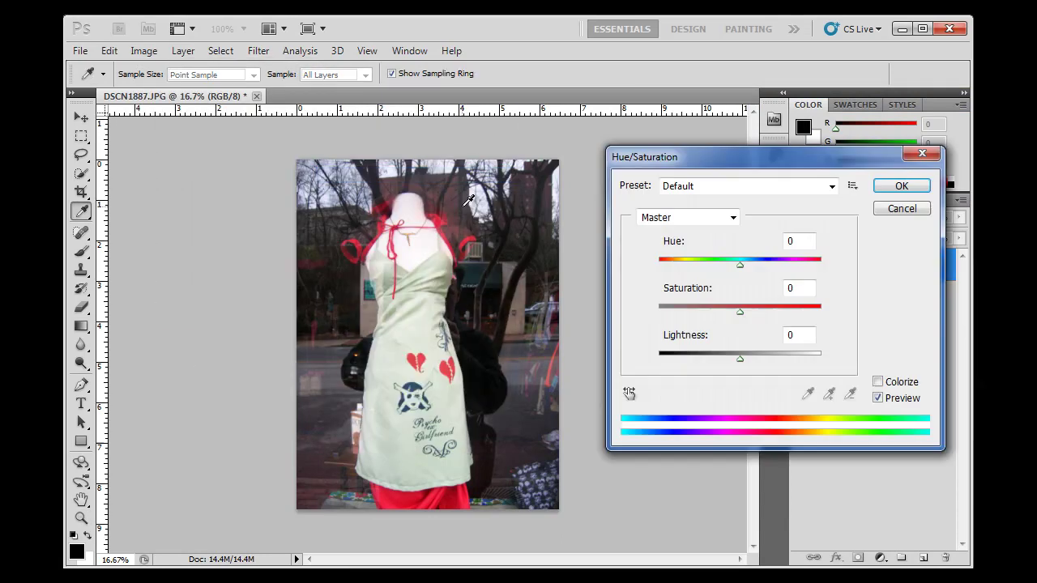
drag(743, 313, 760, 320)
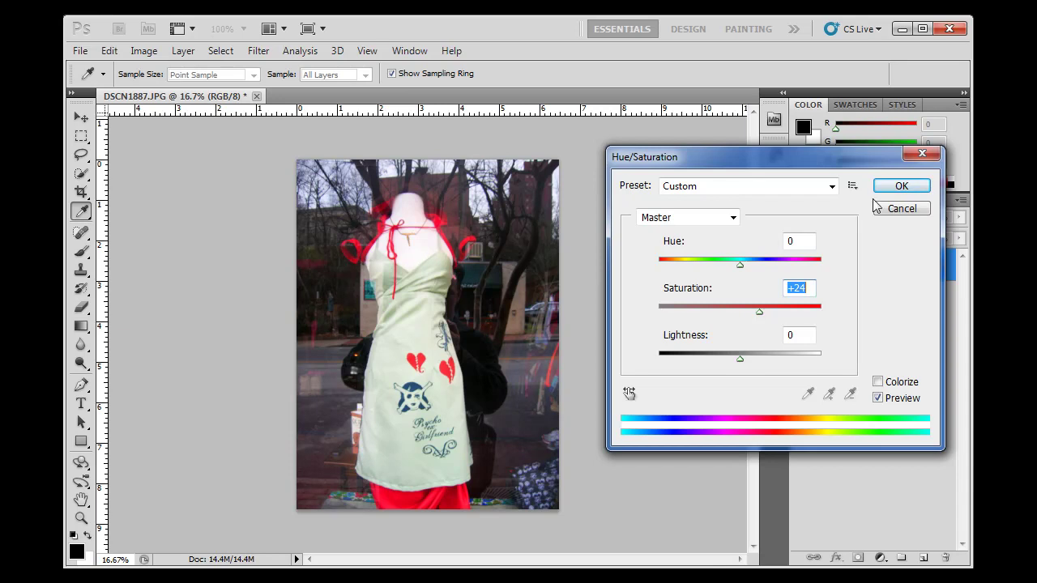
click(898, 189)
key(z)
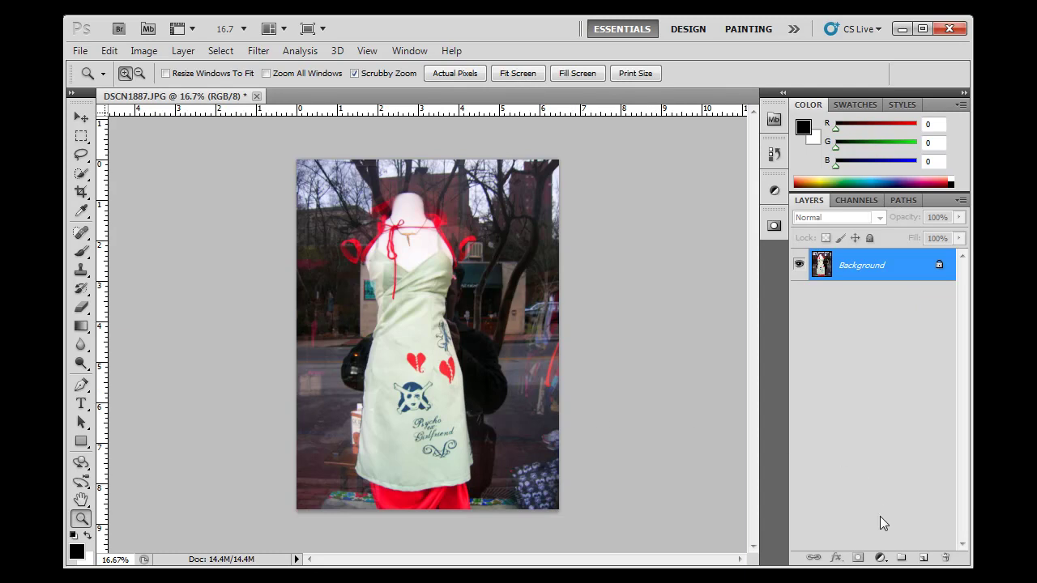
- Add a Hue/Saturation adjustment layer above the Background with saturation -100 and collapse its settings
click(881, 557)
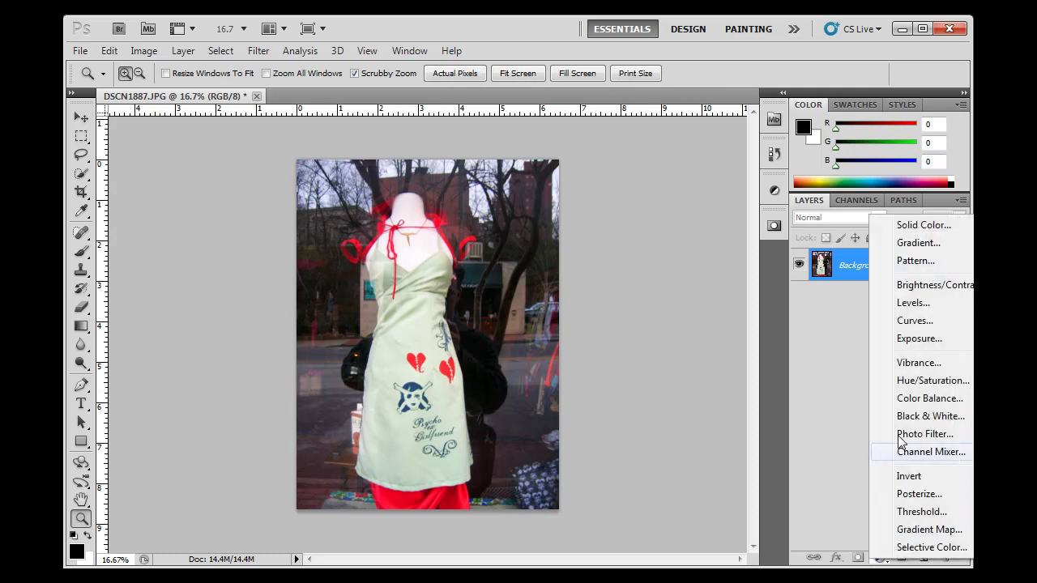
click(933, 381)
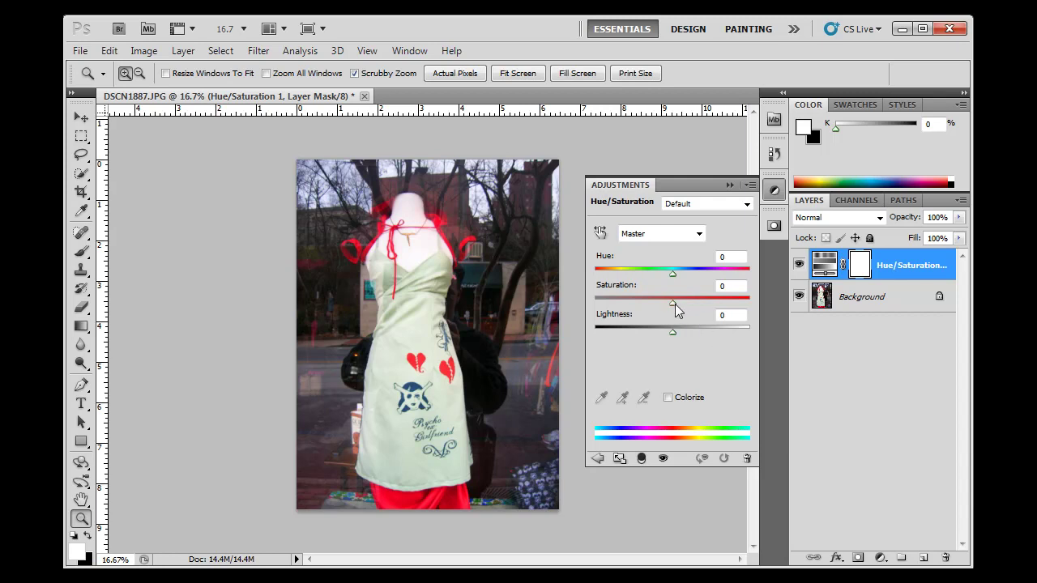
drag(672, 303, 593, 314)
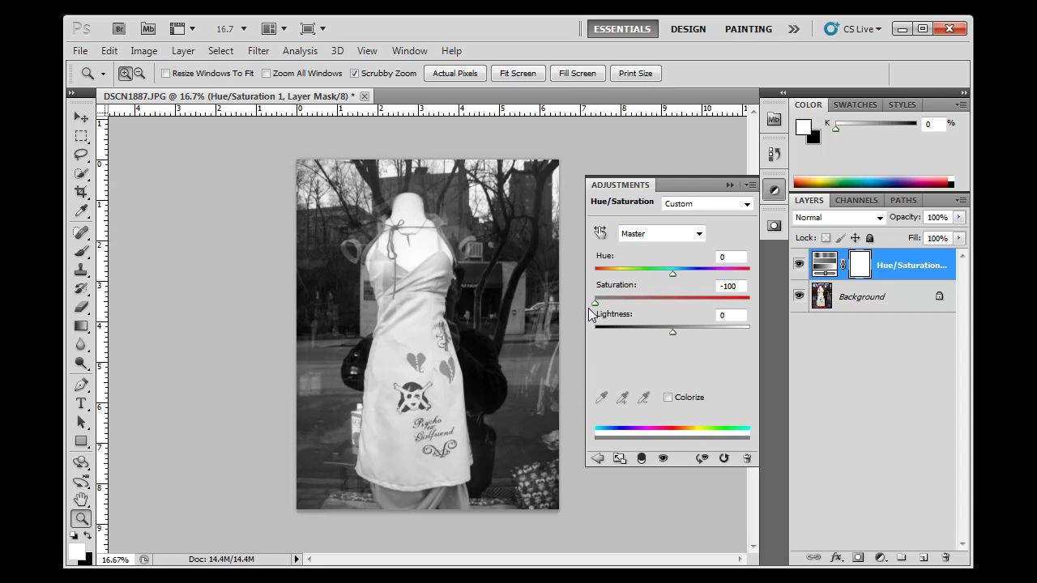
click(730, 185)
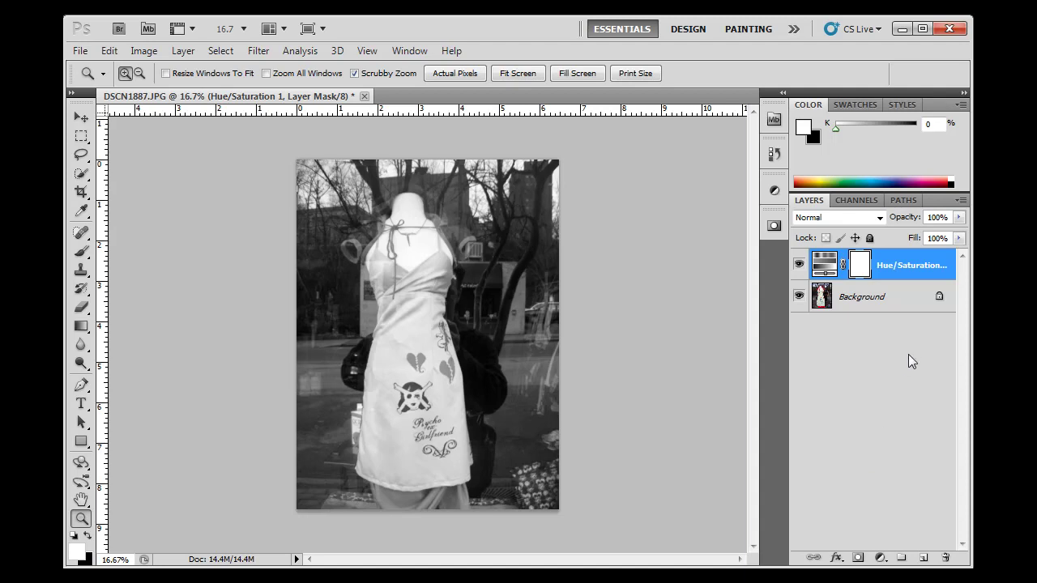
- Toggle the Hue/Saturation layer's visibility to compare the photo with and without it, and reopen the layer's settings
click(897, 311)
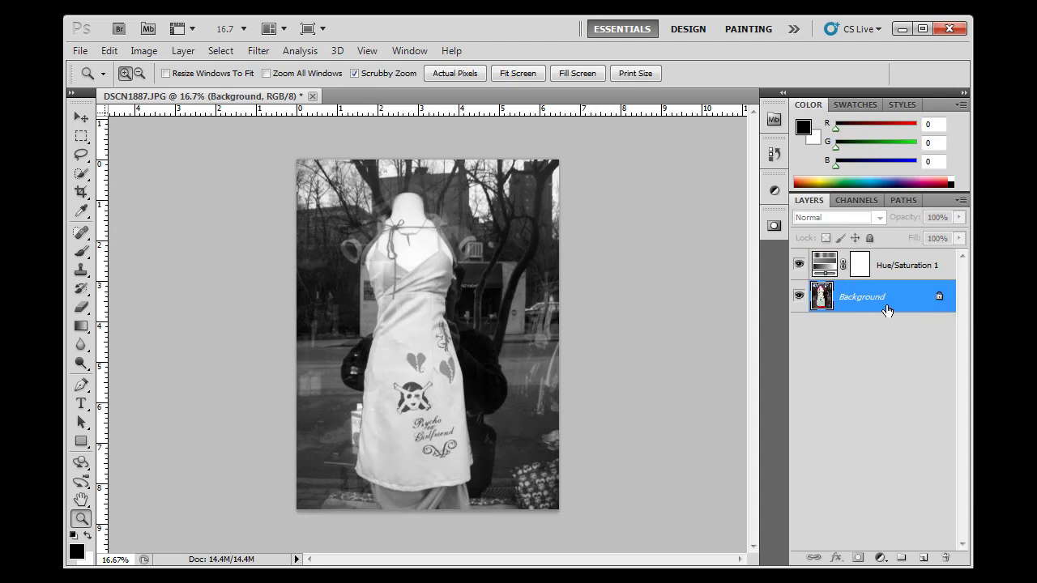
click(913, 278)
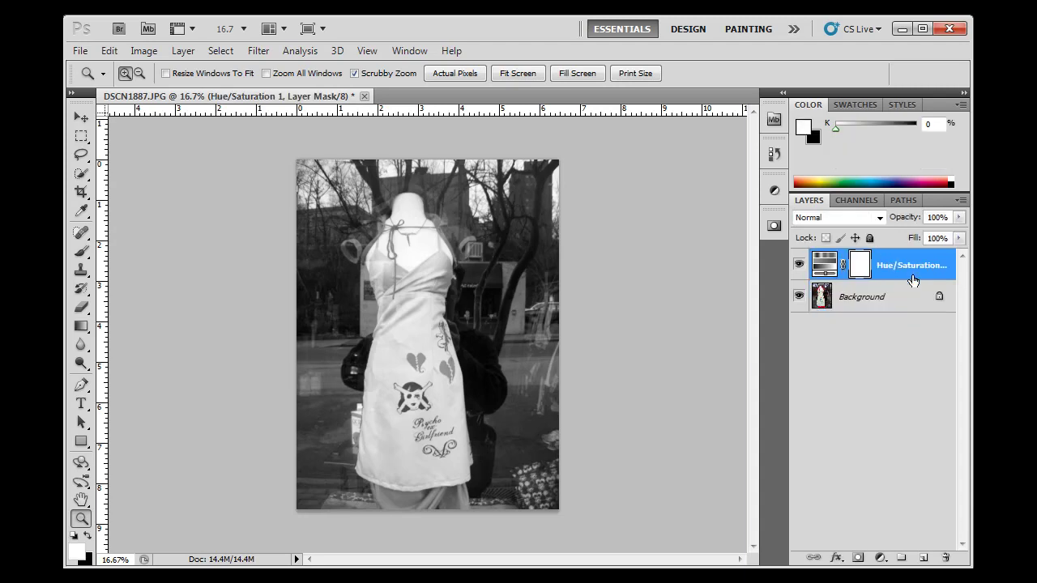
click(798, 265)
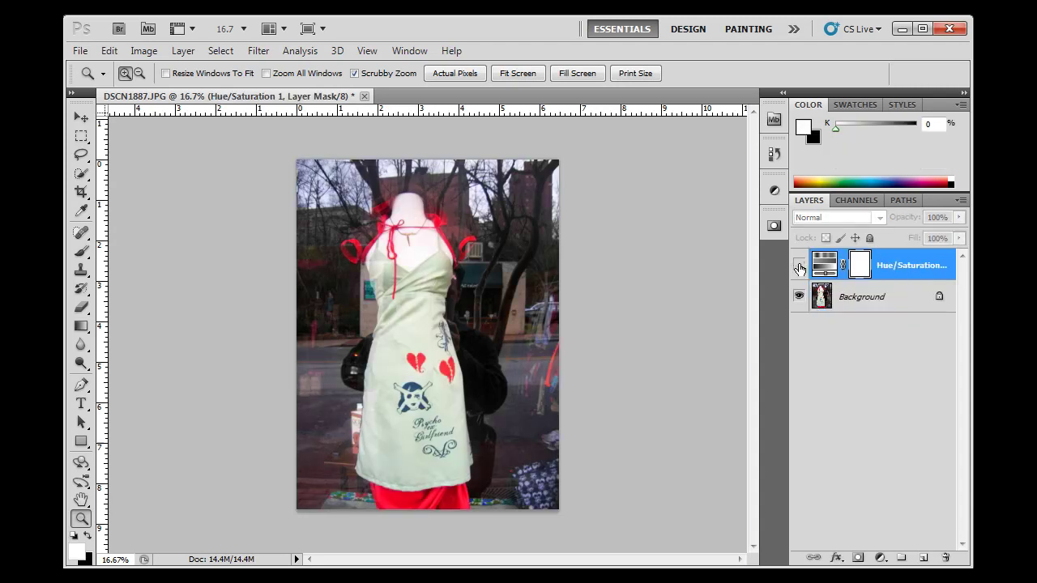
click(798, 267)
click(799, 266)
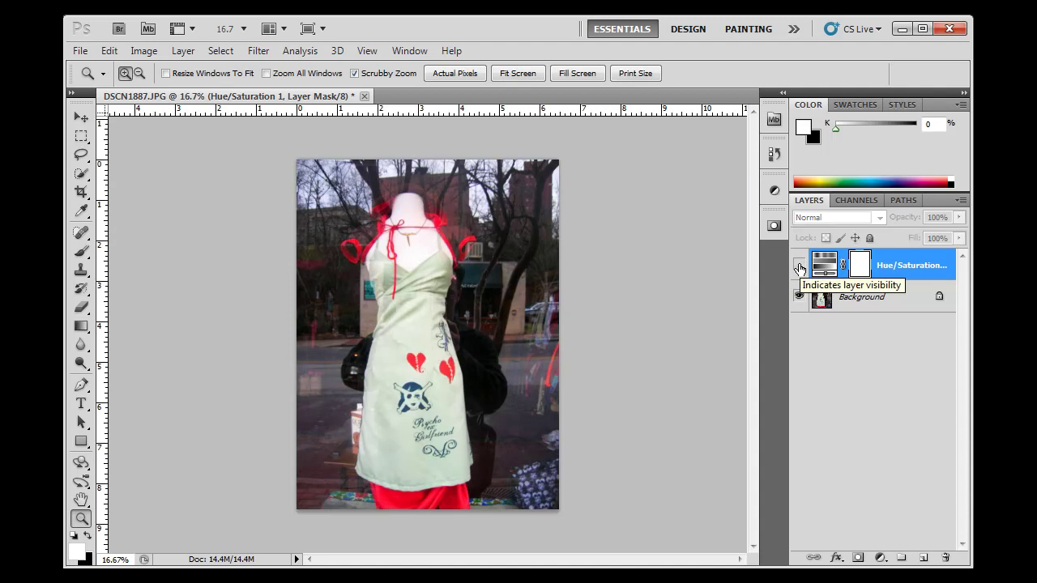
click(899, 305)
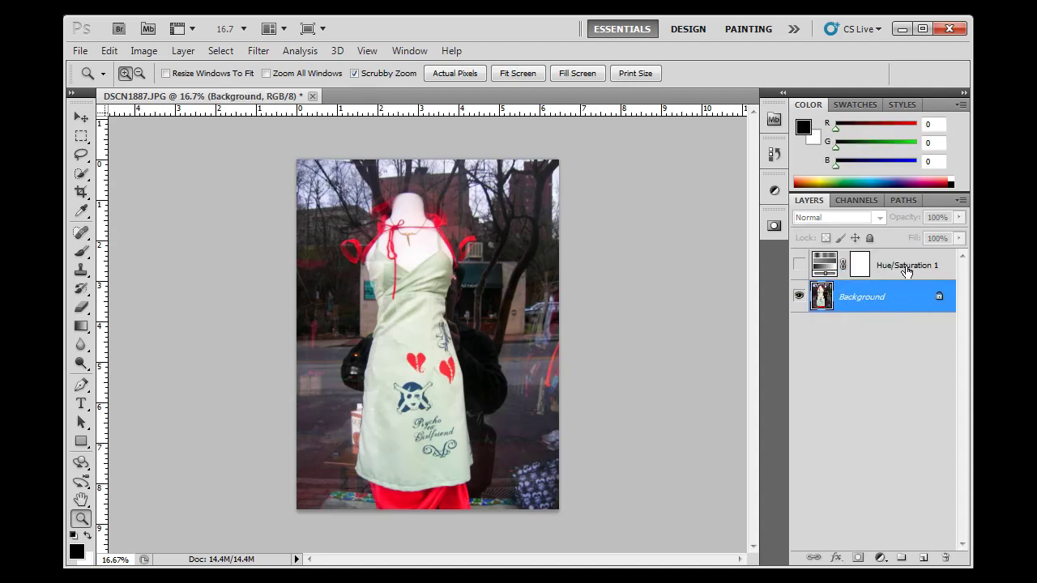
click(910, 270)
click(800, 265)
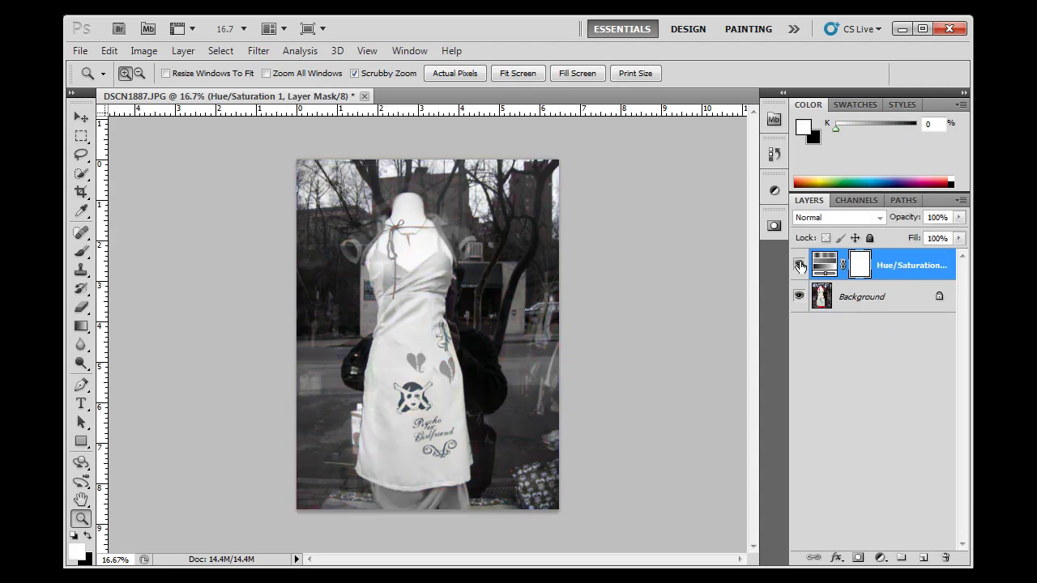
click(800, 265)
click(800, 266)
click(799, 267)
click(800, 267)
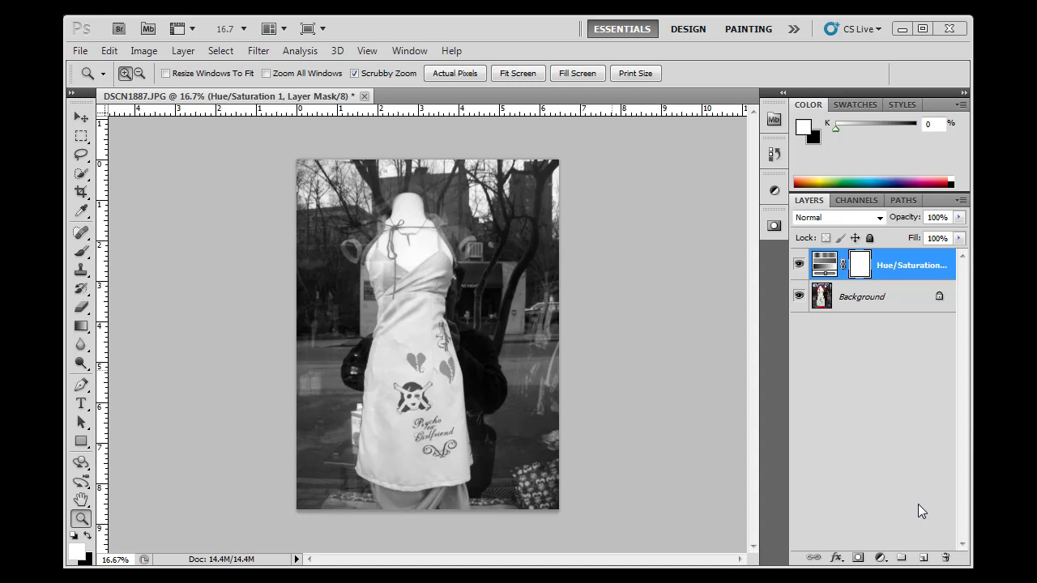
double_click(824, 267)
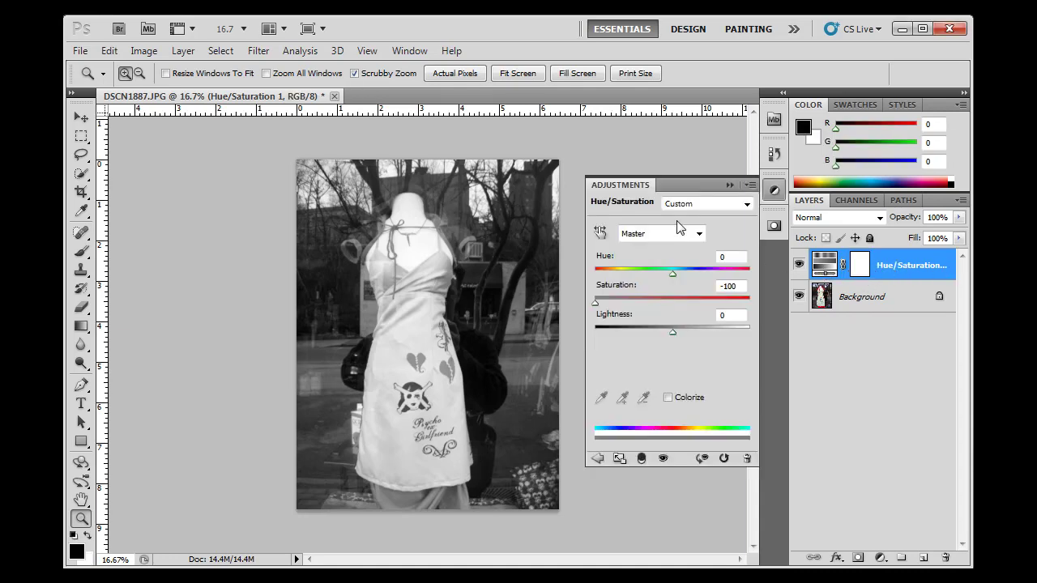
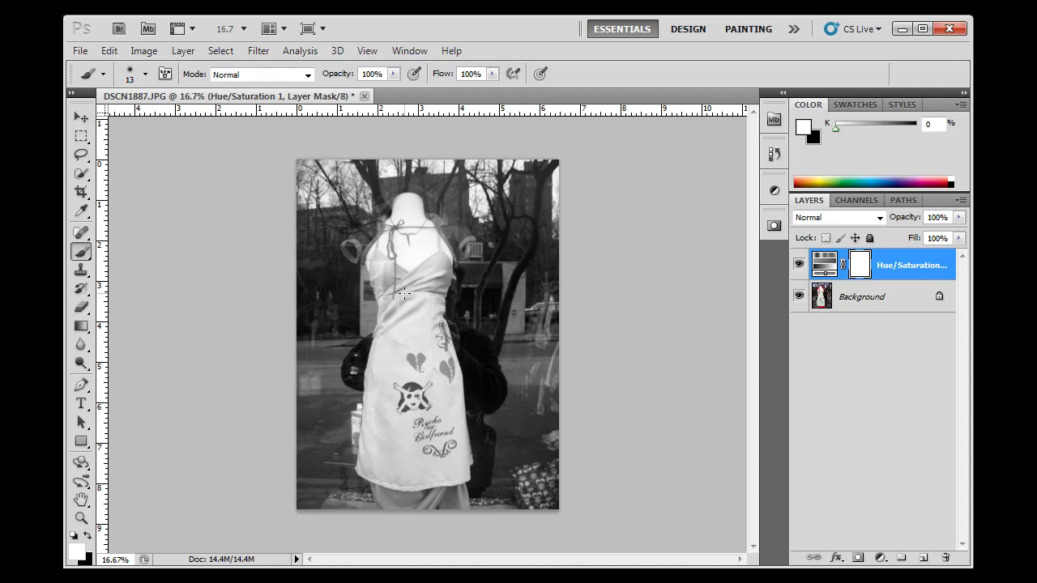
- Set the brush to 97 px in size with 43% hardness
click(145, 74)
drag(89, 151, 157, 154)
drag(98, 118, 130, 118)
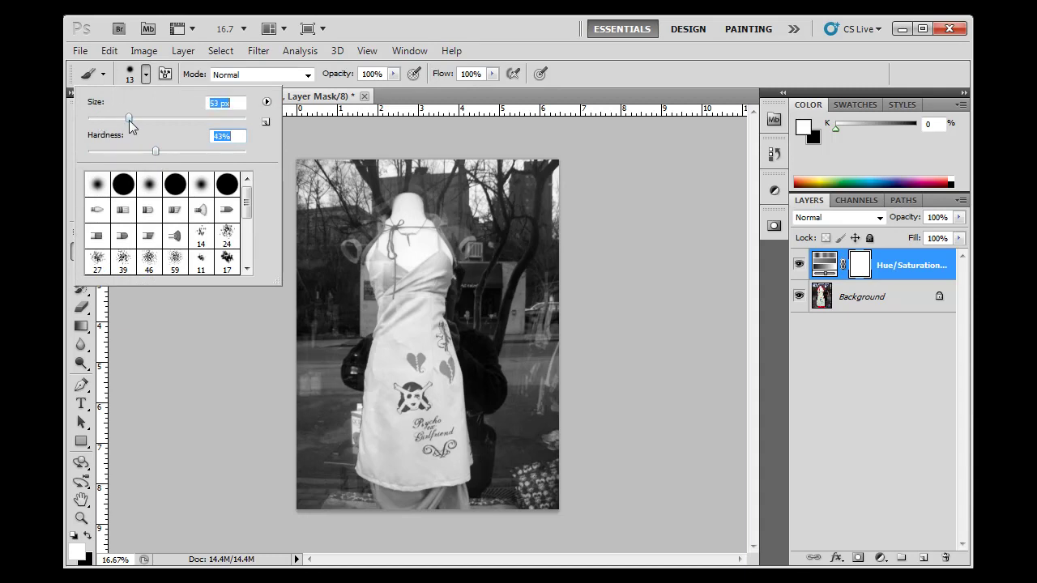
click(147, 75)
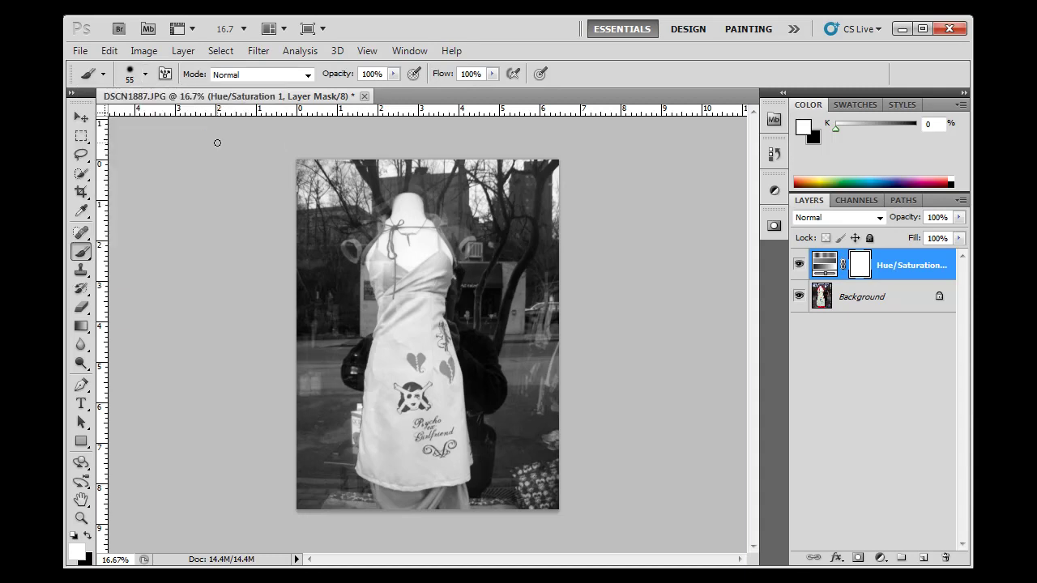
click(147, 75)
drag(133, 119, 167, 124)
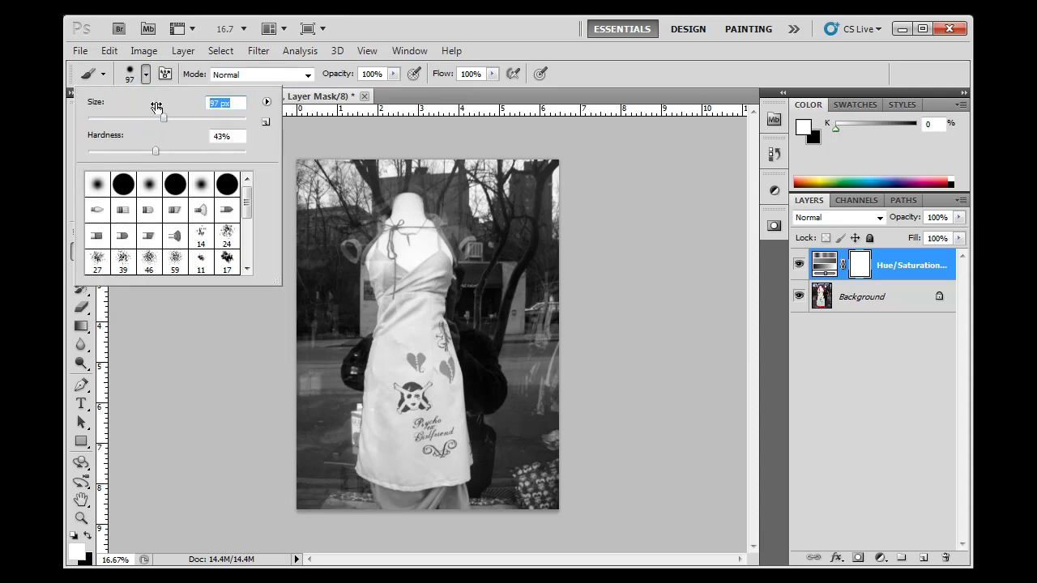
click(158, 81)
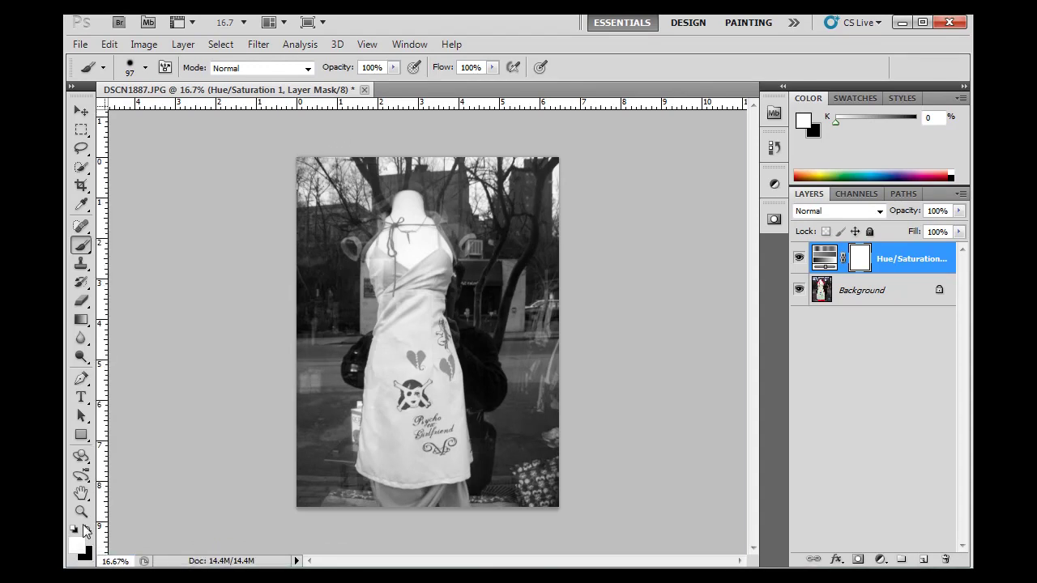
- Make black the foreground color and paint the Hue/Saturation layer mask over the mannequin's neck, red straps and dress
click(88, 528)
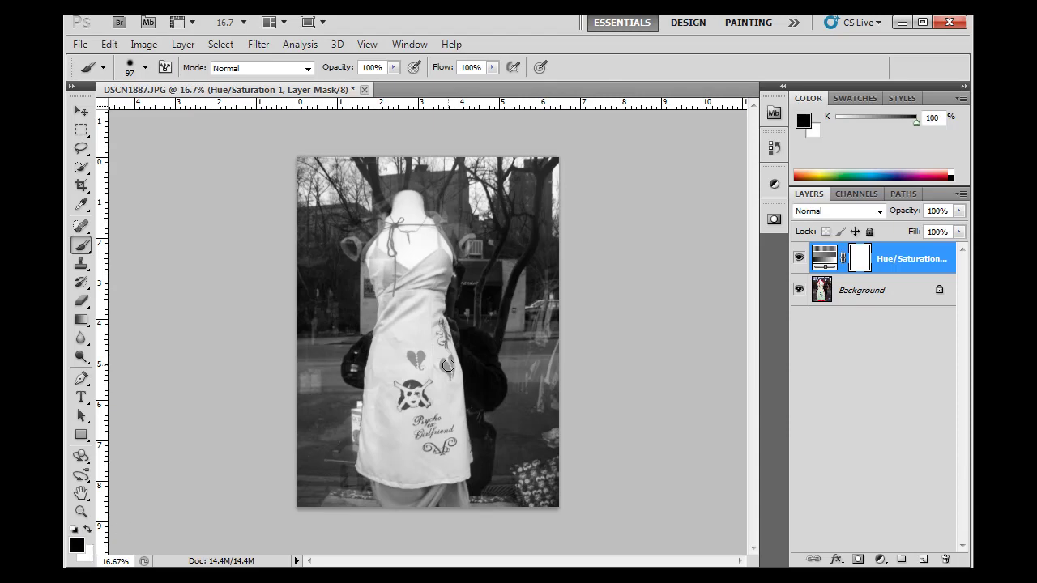
mouse_move(437, 353)
mouse_down()
mouse_move(457, 385)
mouse_move(439, 315)
mouse_move(444, 361)
mouse_move(446, 347)
mouse_move(419, 341)
mouse_move(422, 386)
mouse_move(413, 330)
mouse_move(406, 383)
mouse_move(408, 419)
mouse_move(416, 381)
mouse_move(430, 378)
mouse_move(442, 441)
mouse_move(442, 425)
mouse_move(430, 425)
mouse_move(436, 350)
mouse_move(393, 237)
mouse_move(387, 244)
mouse_move(396, 215)
mouse_move(437, 244)
mouse_up()
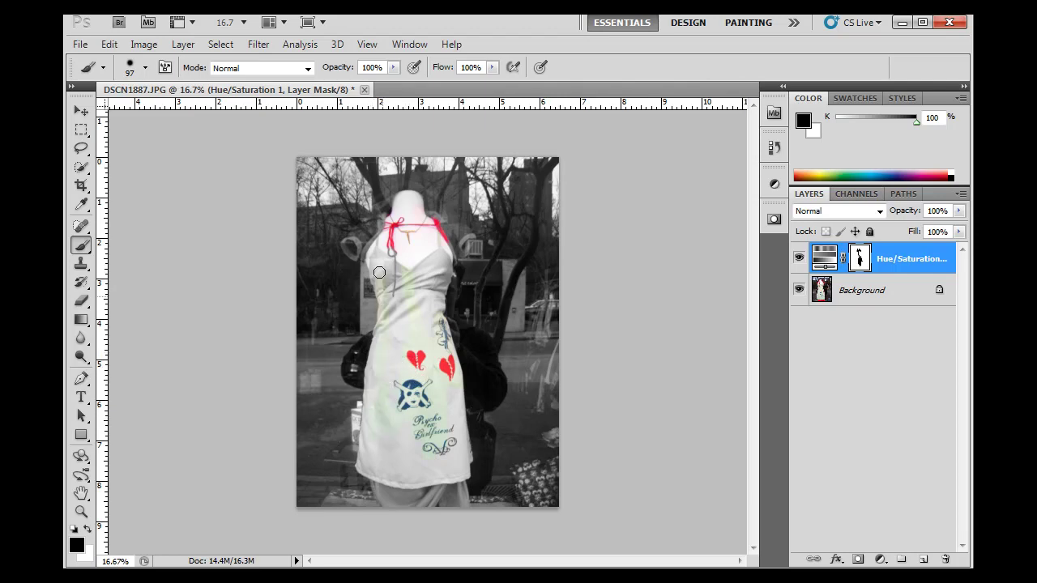
drag(371, 259, 392, 220)
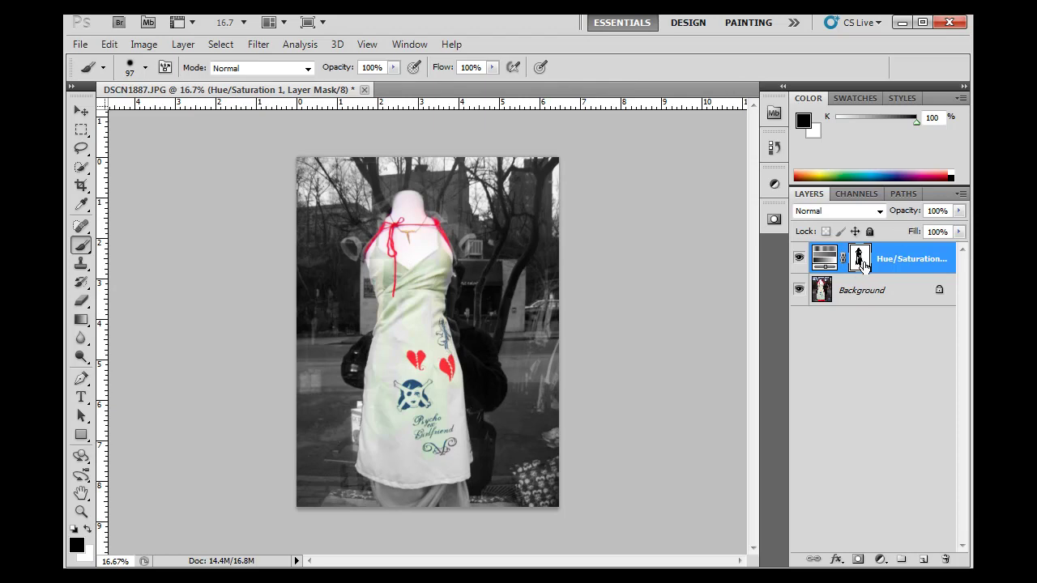
- Display the Hue/Saturation layer mask alone, paint the gaps in its upper part black, and return to the photo view
alt+click(861, 260)
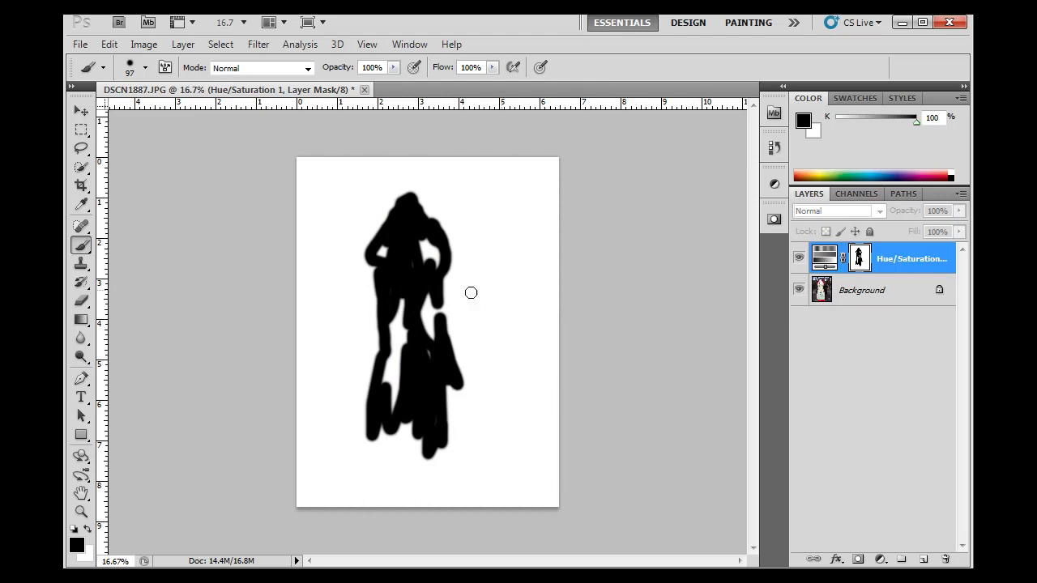
mouse_move(433, 273)
mouse_down()
mouse_move(423, 249)
mouse_move(439, 255)
mouse_move(432, 241)
mouse_move(408, 281)
mouse_move(381, 247)
mouse_up()
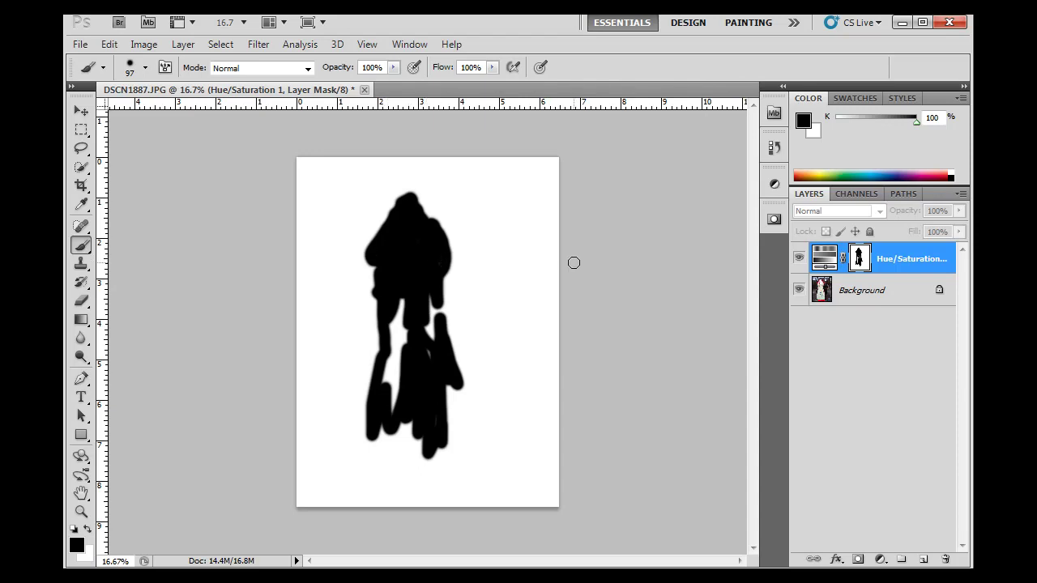
alt+click(859, 259)
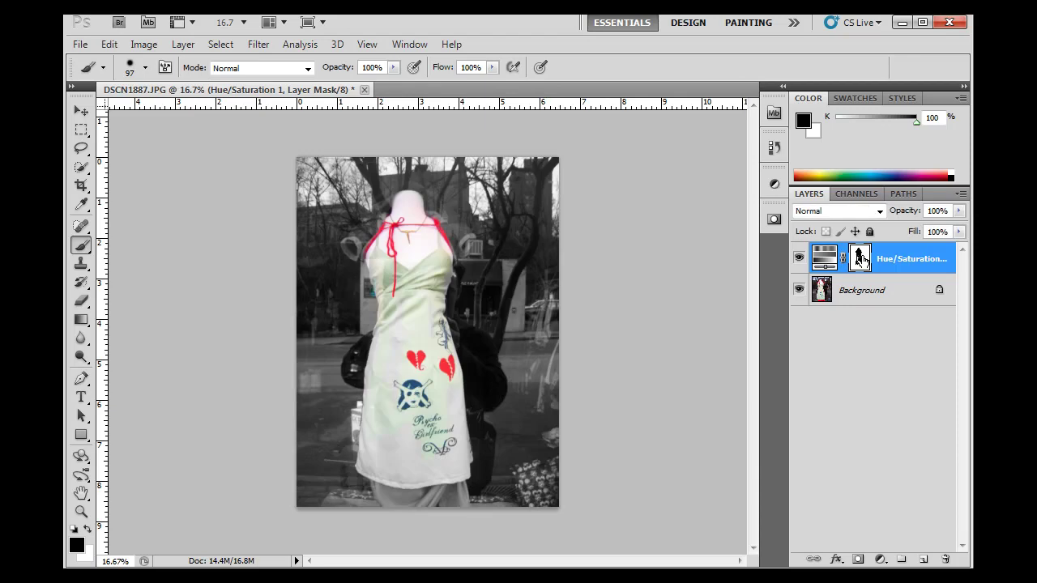
- Compare the mask view with the photo, and paint the mask black over the rest of the dress, the red bows and the skirt
alt+click(859, 259)
alt+click(859, 260)
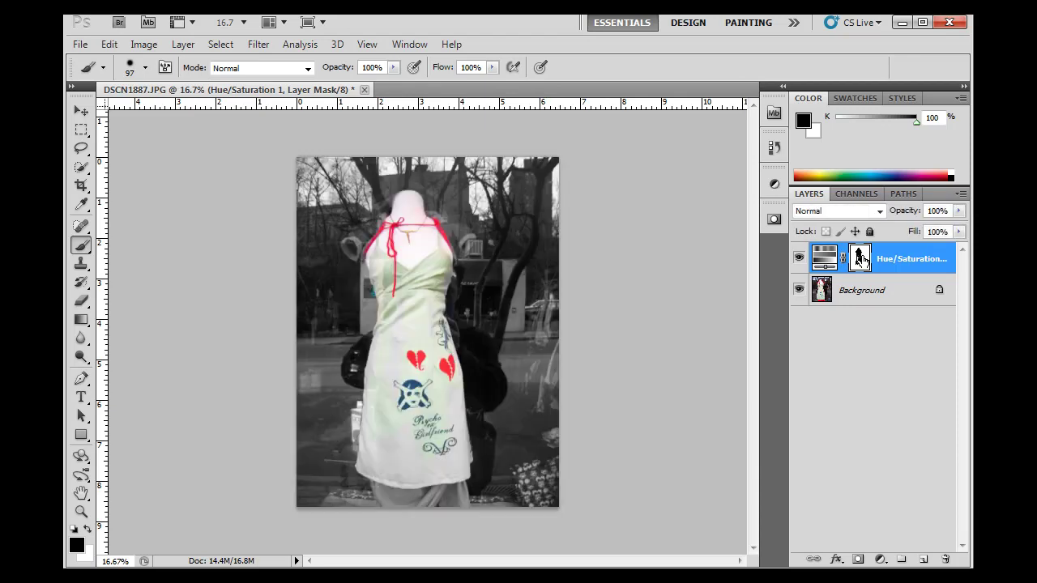
alt+click(859, 260)
alt+click(859, 260)
alt+click(859, 259)
alt+click(859, 259)
mouse_move(373, 282)
mouse_down()
mouse_move(349, 245)
mouse_move(388, 226)
mouse_move(354, 241)
mouse_move(357, 256)
mouse_move(347, 246)
mouse_move(380, 235)
mouse_move(409, 195)
mouse_move(421, 217)
mouse_move(470, 236)
mouse_move(447, 258)
mouse_move(457, 235)
mouse_move(437, 308)
mouse_move(465, 466)
mouse_move(411, 524)
mouse_move(414, 494)
mouse_move(377, 478)
mouse_move(391, 503)
mouse_move(381, 479)
mouse_move(448, 510)
mouse_move(450, 485)
mouse_move(435, 489)
mouse_move(462, 497)
mouse_move(456, 481)
mouse_move(383, 483)
mouse_move(401, 512)
mouse_up()
drag(428, 463, 446, 417)
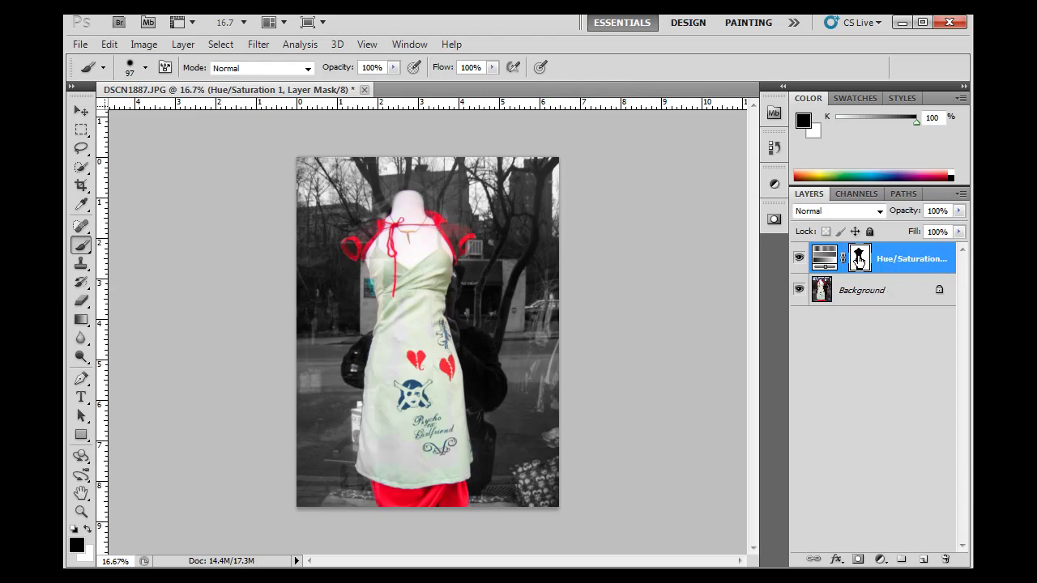
- Display the Hue/Saturation layer mask alone, paint the remaining white gaps inside the dress silhouette black, and return to the photo view
key(alt)
alt+click(860, 259)
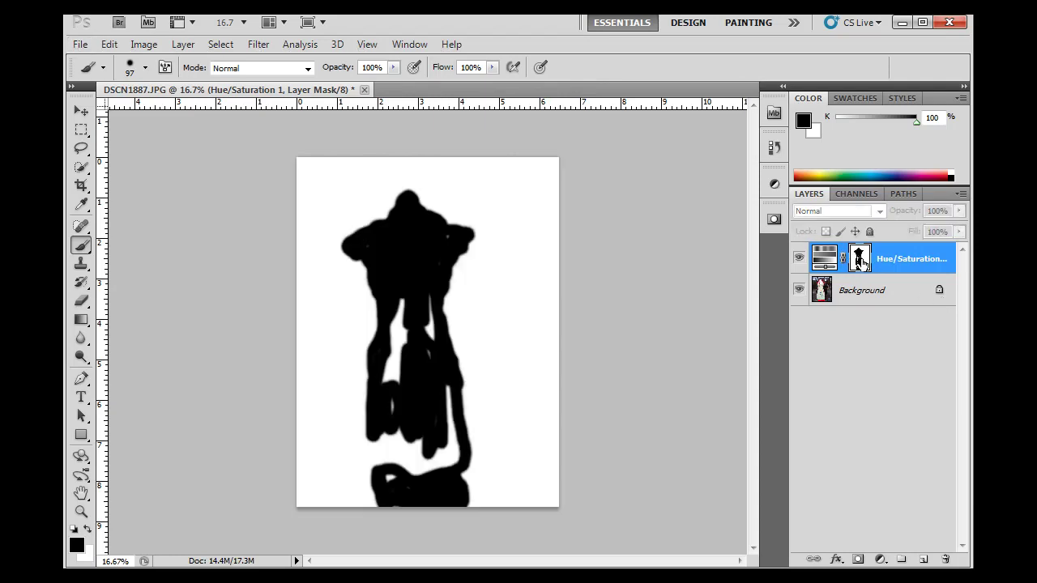
mouse_move(405, 306)
mouse_down()
mouse_move(403, 345)
mouse_move(403, 298)
mouse_move(403, 338)
mouse_move(388, 319)
mouse_up()
mouse_move(375, 356)
mouse_down()
mouse_move(399, 392)
mouse_move(378, 415)
mouse_move(377, 384)
mouse_move(386, 377)
mouse_move(390, 417)
mouse_move(426, 304)
mouse_move(426, 369)
mouse_move(431, 258)
mouse_move(443, 238)
mouse_move(373, 242)
mouse_up()
mouse_move(420, 322)
mouse_down()
mouse_move(452, 437)
mouse_move(447, 396)
mouse_move(432, 468)
mouse_move(424, 396)
mouse_move(398, 435)
mouse_move(392, 421)
mouse_move(381, 451)
mouse_move(377, 435)
mouse_move(376, 463)
mouse_move(394, 468)
mouse_move(411, 437)
mouse_move(458, 468)
mouse_move(461, 493)
mouse_move(438, 465)
mouse_move(414, 512)
mouse_move(387, 496)
mouse_up()
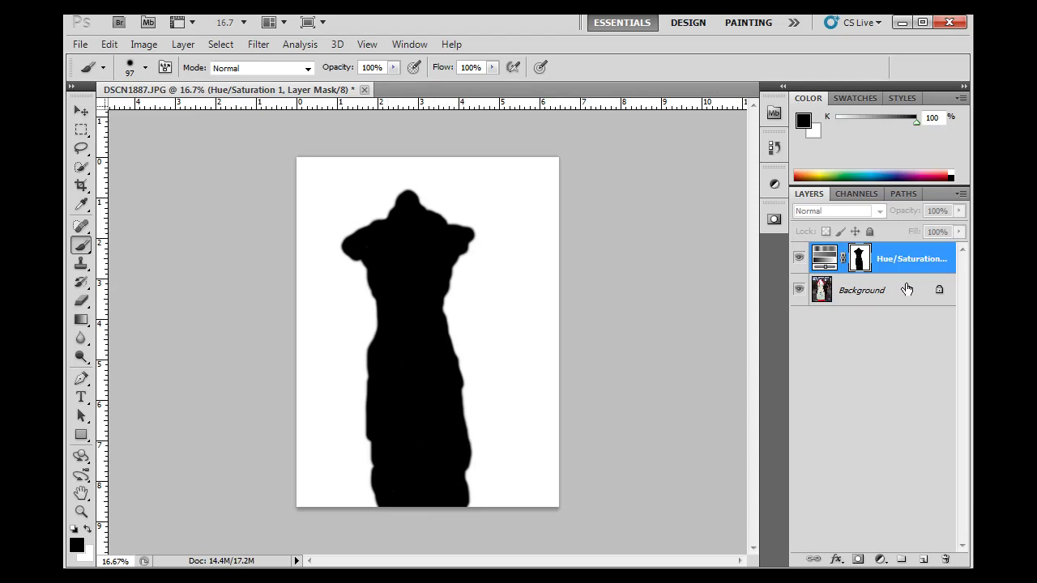
alt+click(858, 266)
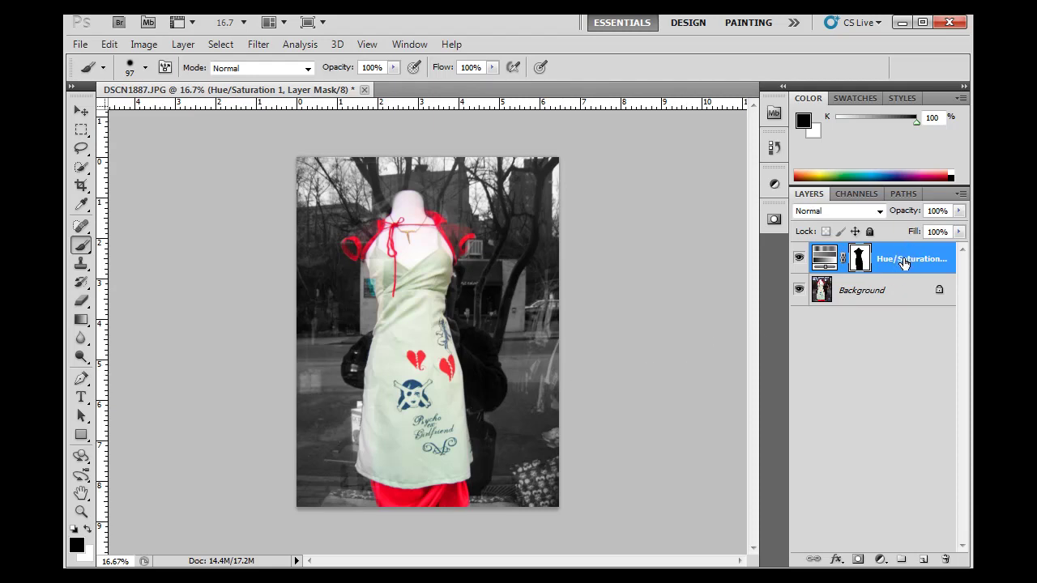
- Review the Hue/Saturation layer's adjustment settings, and check the foreground color in the Color Picker with the layer mask active
double_click(824, 257)
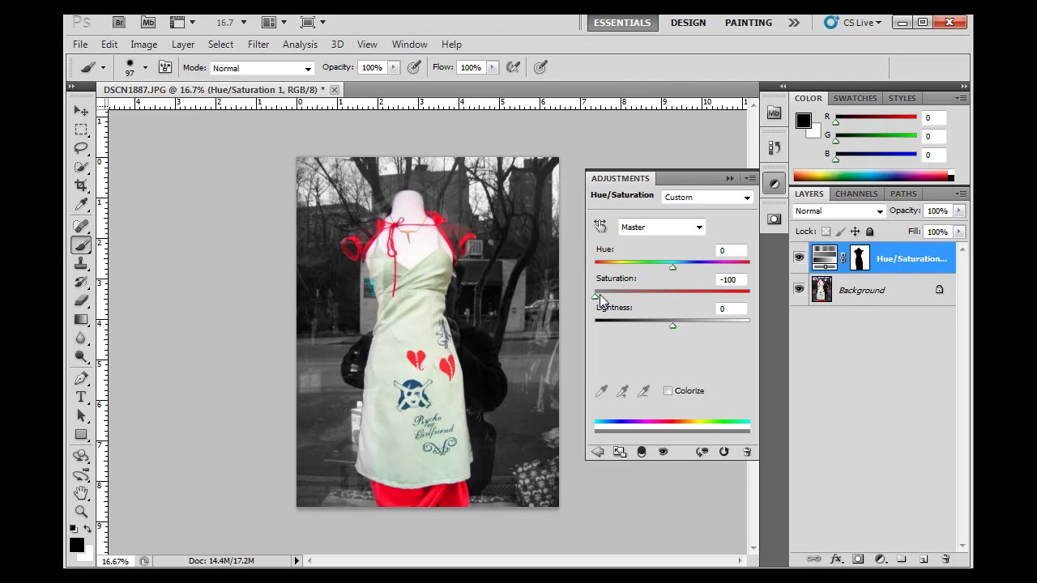
click(731, 182)
click(862, 264)
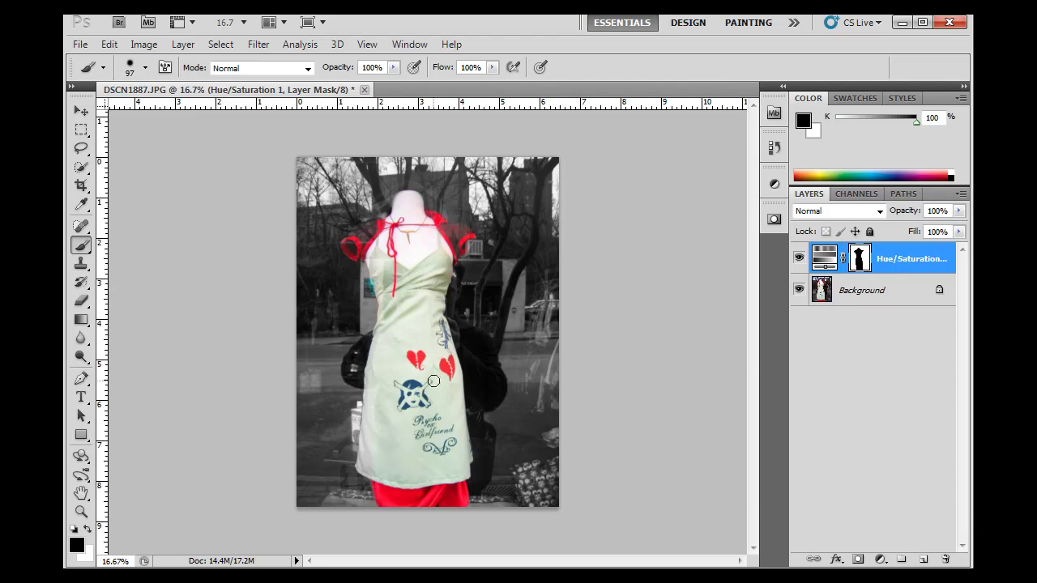
click(76, 545)
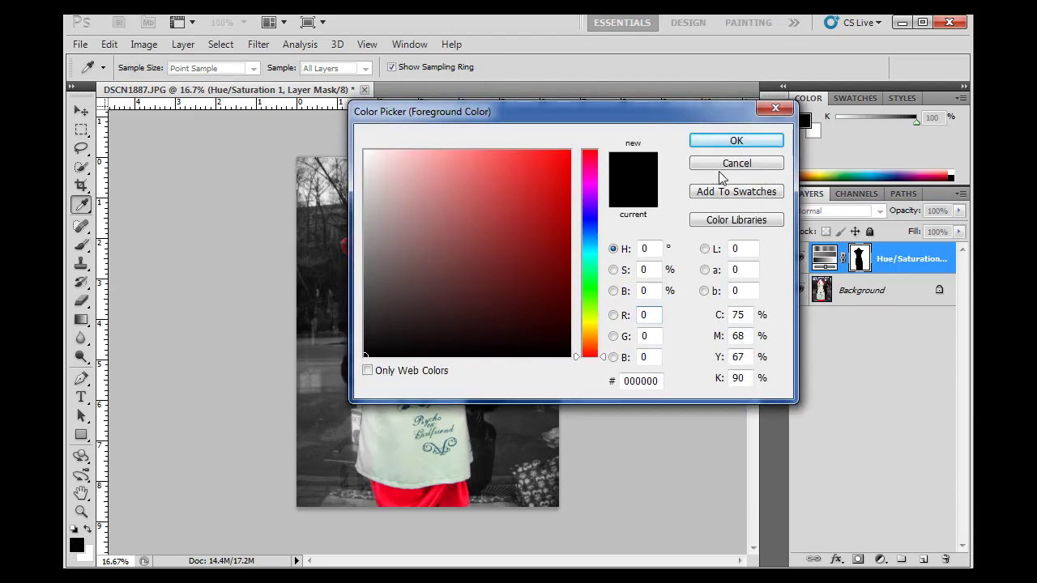
click(713, 143)
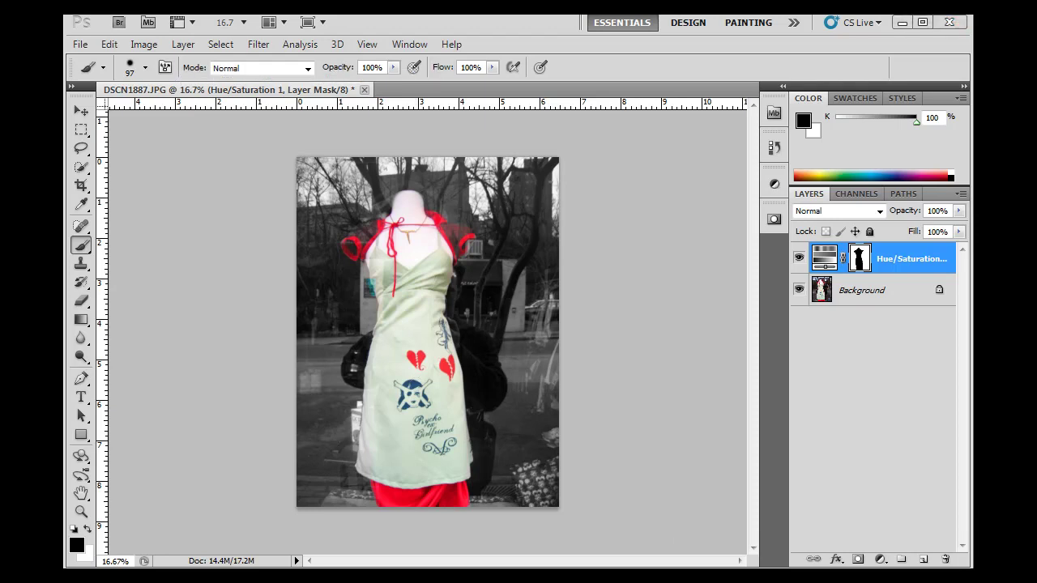
click(953, 572)
click(945, 532)
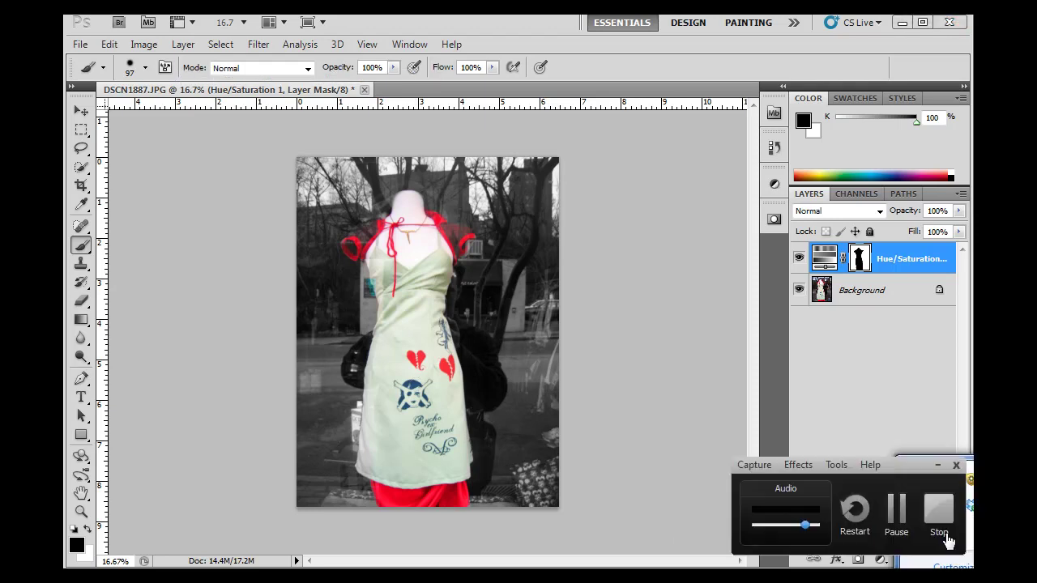